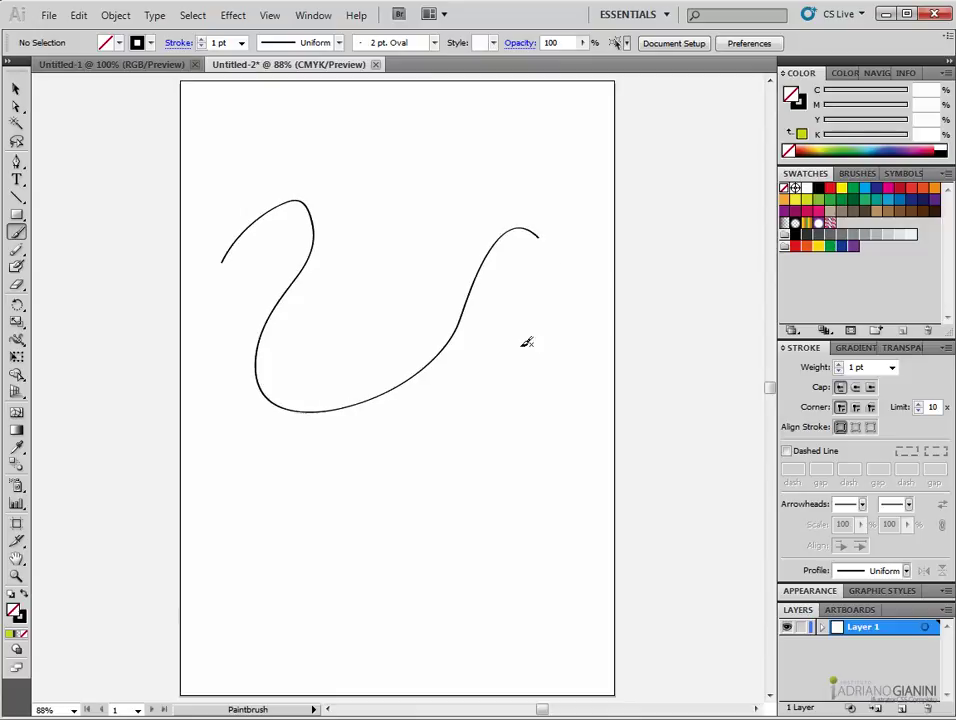
Delete the existing black wavy path from the artboard.
left_click(18, 90)
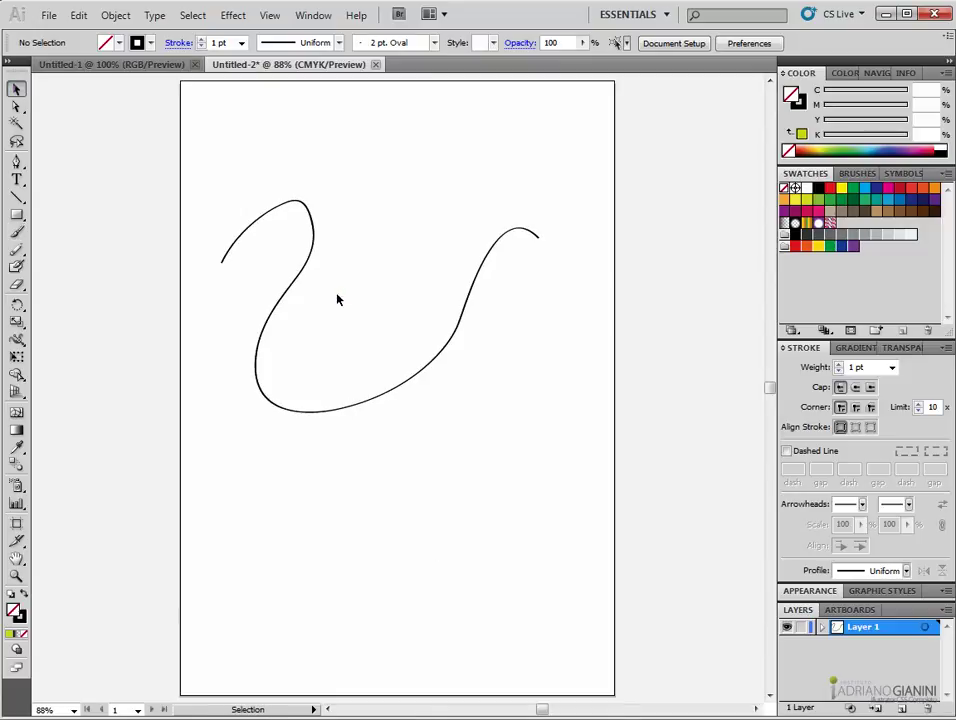
left_click(320, 413)
key("Delete")
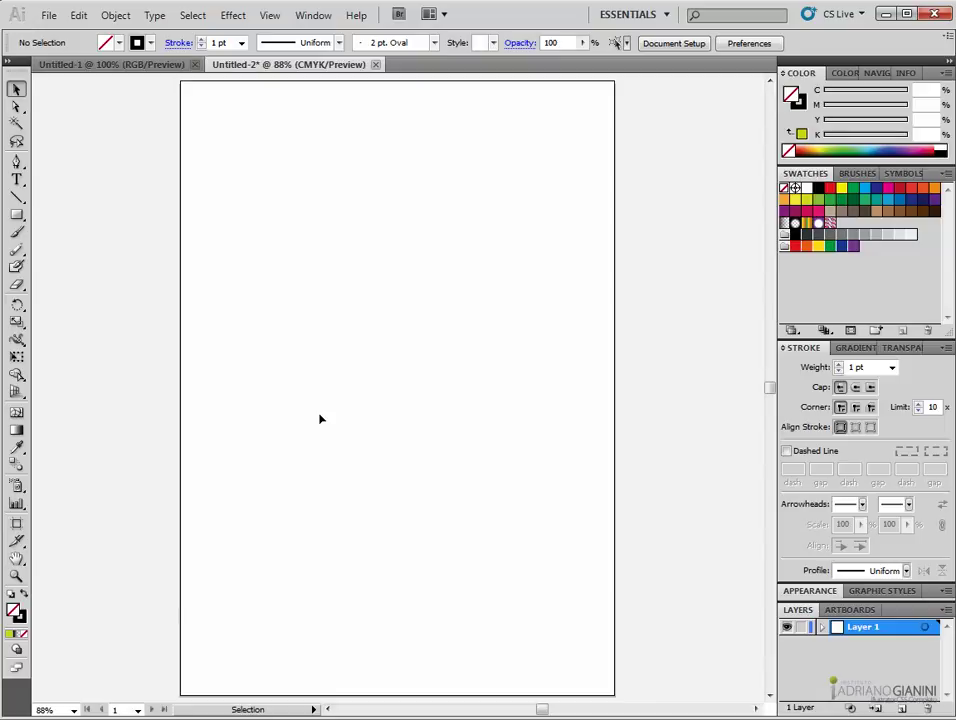
Set the stroke color to dark green and paint one winding freehand stroke across the upper artboard with the Paintbrush.
left_click(15, 233)
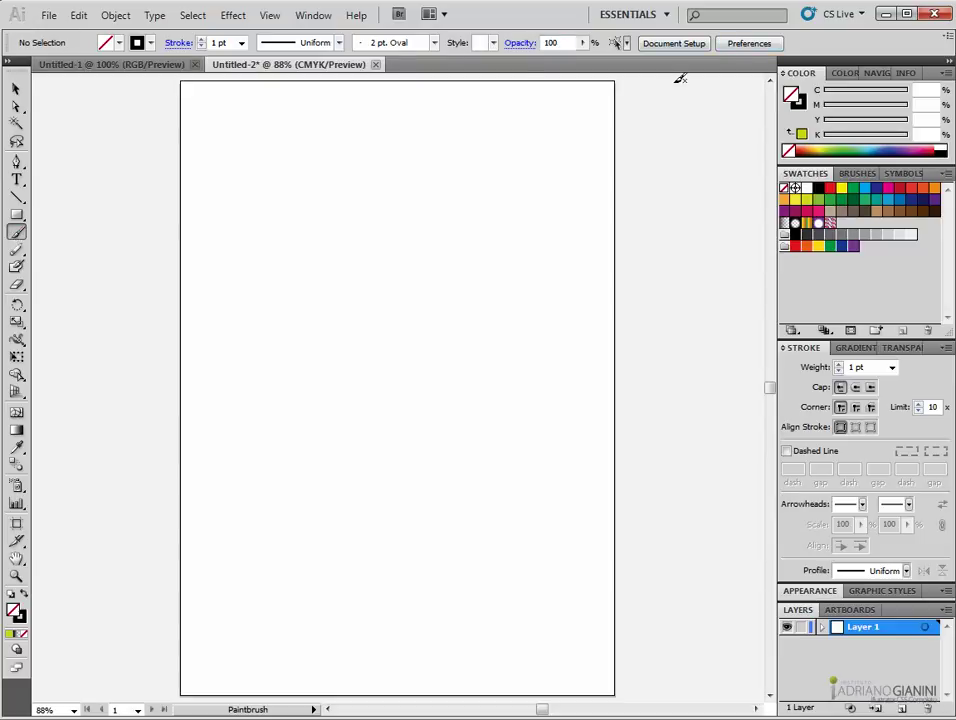
left_click(150, 44)
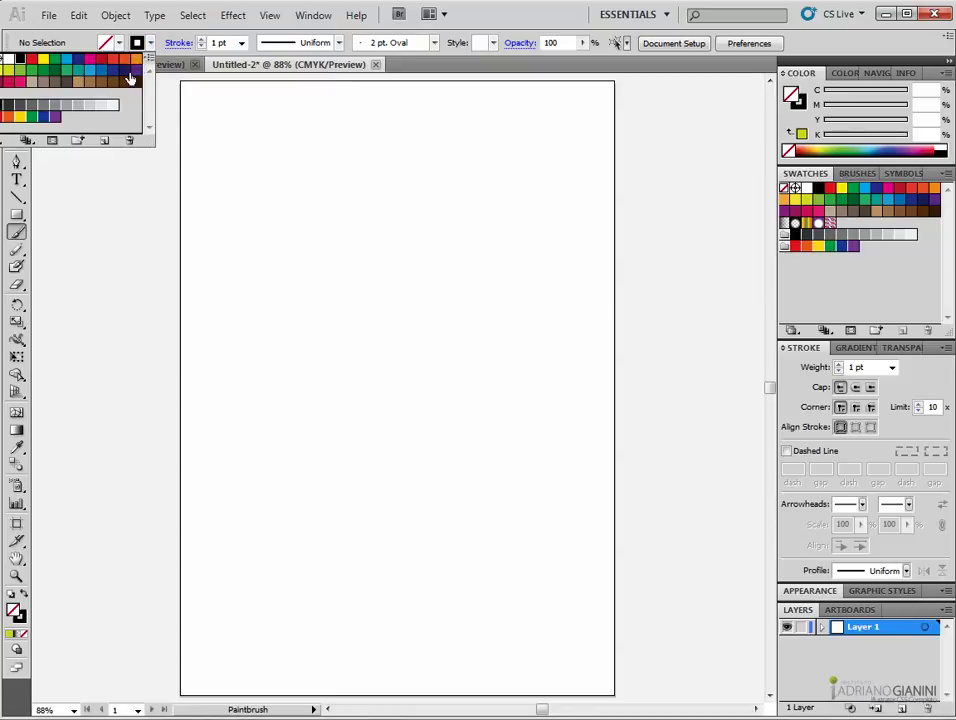
left_click(149, 46)
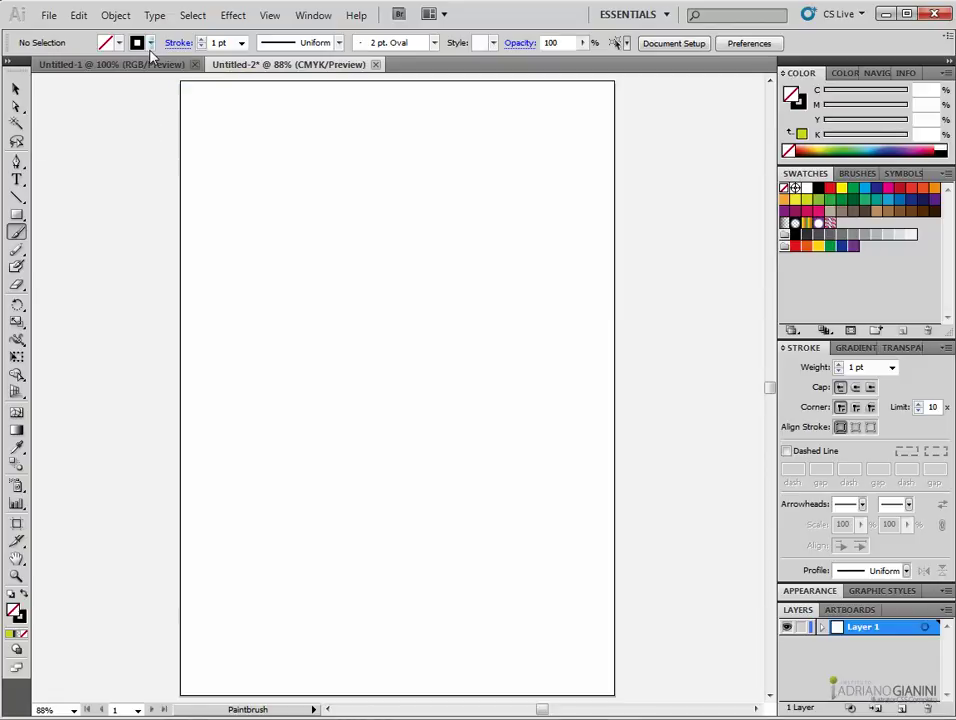
left_click(149, 47)
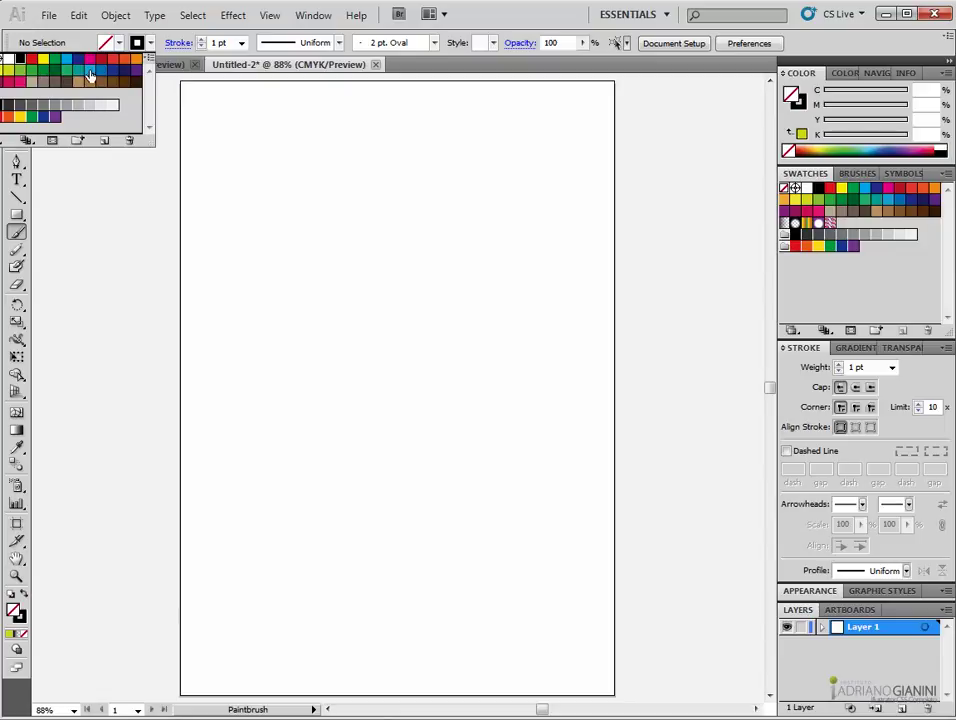
left_click(60, 77)
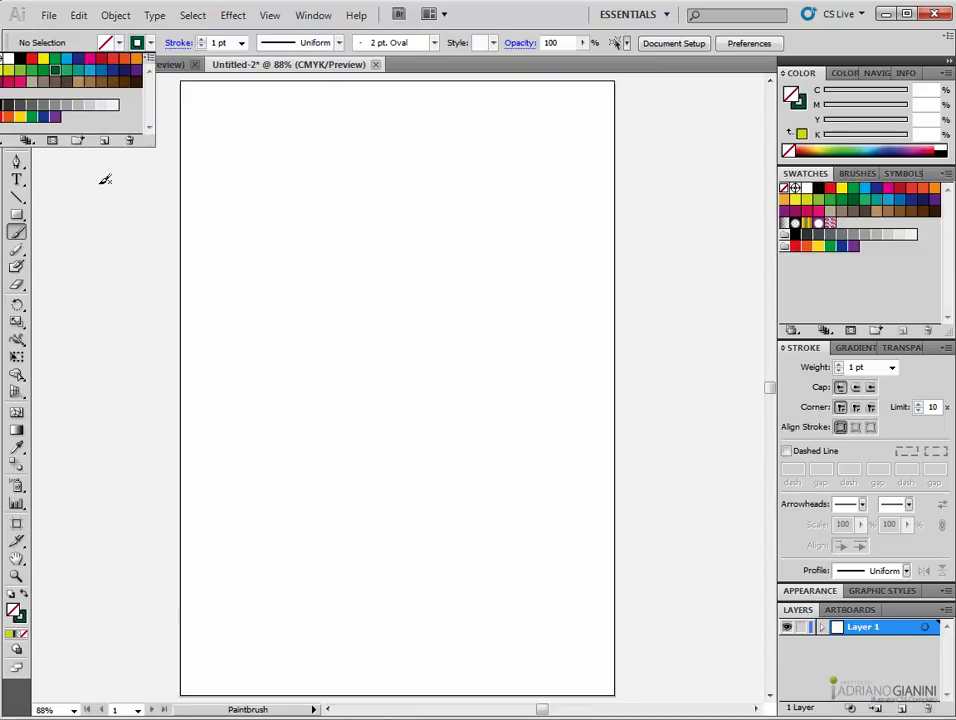
mouse_move(257, 229)
left_mouse_down()
mouse_move(278, 191)
mouse_move(403, 360)
mouse_move(516, 199)
mouse_move(405, 208)
mouse_move(533, 173)
left_mouse_up()
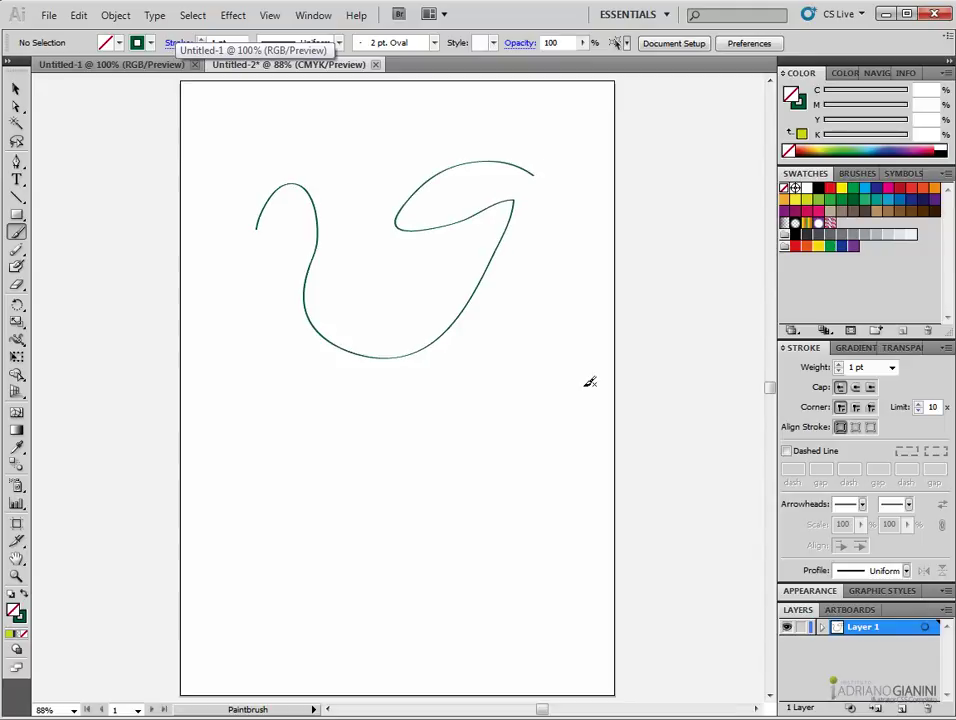
Delete the green winding stroke from the artboard.
left_click(16, 90)
left_click(313, 204)
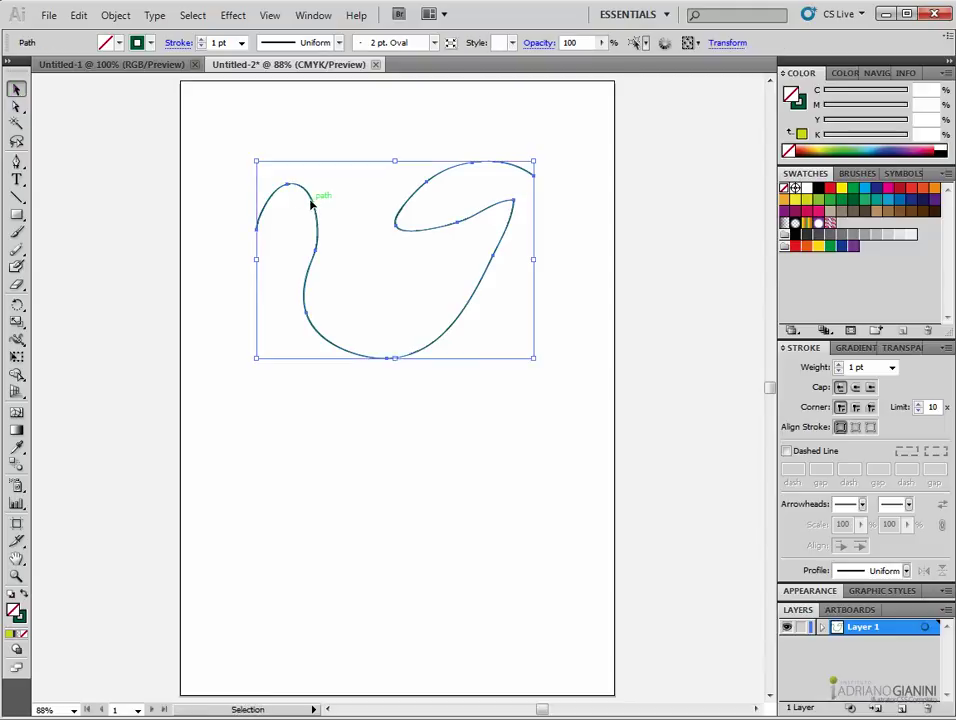
key("Delete")
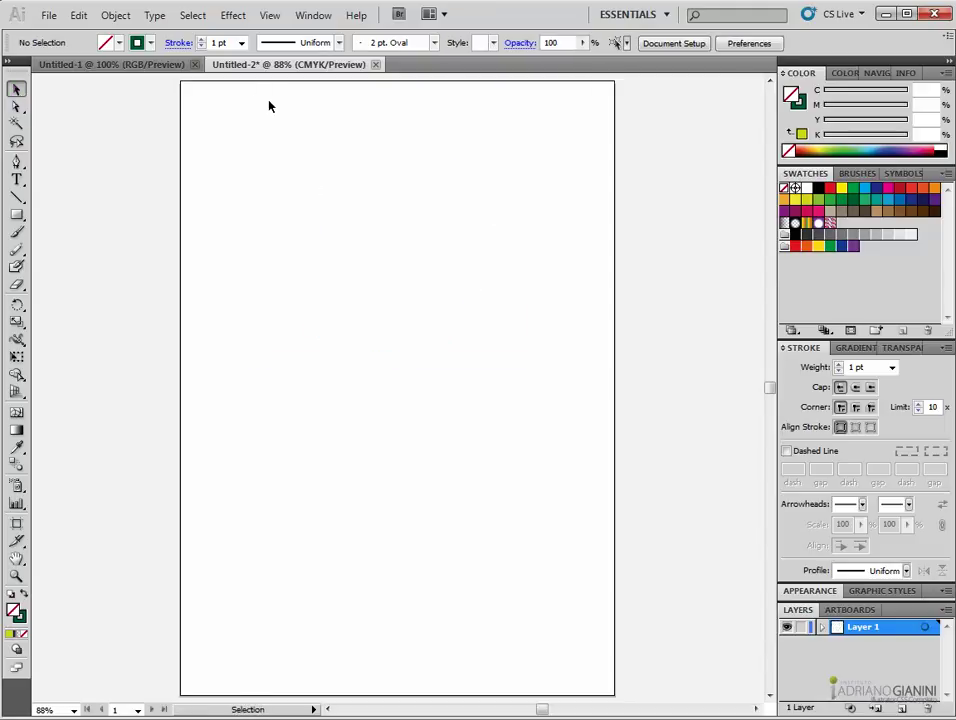
Set the stroke weight to 14 pt with nothing selected.
left_click(242, 44)
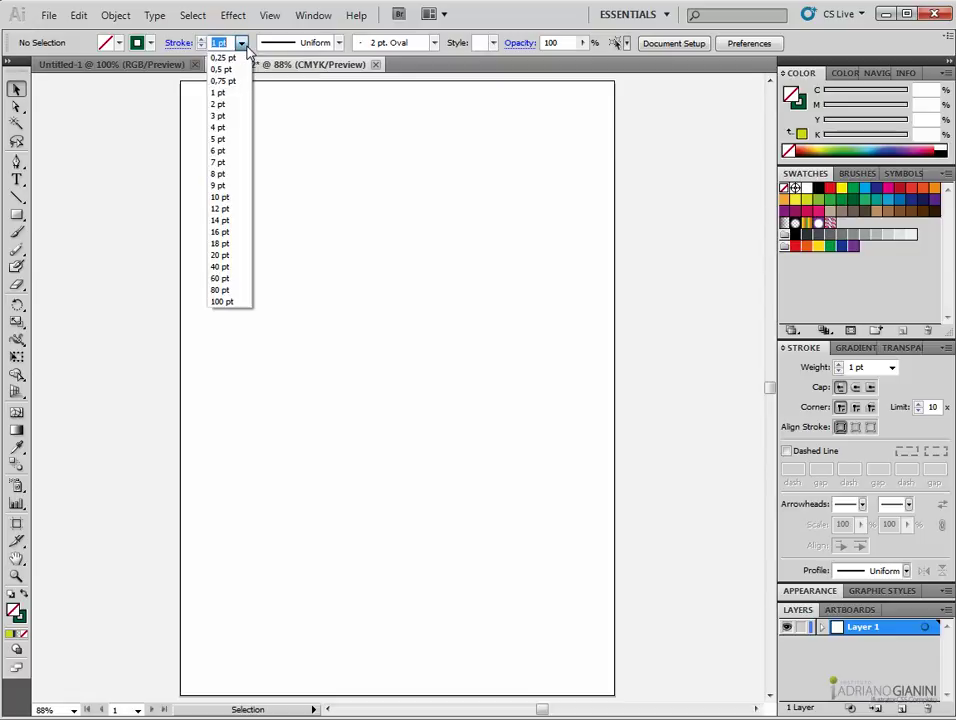
left_click(135, 42)
left_click(179, 44)
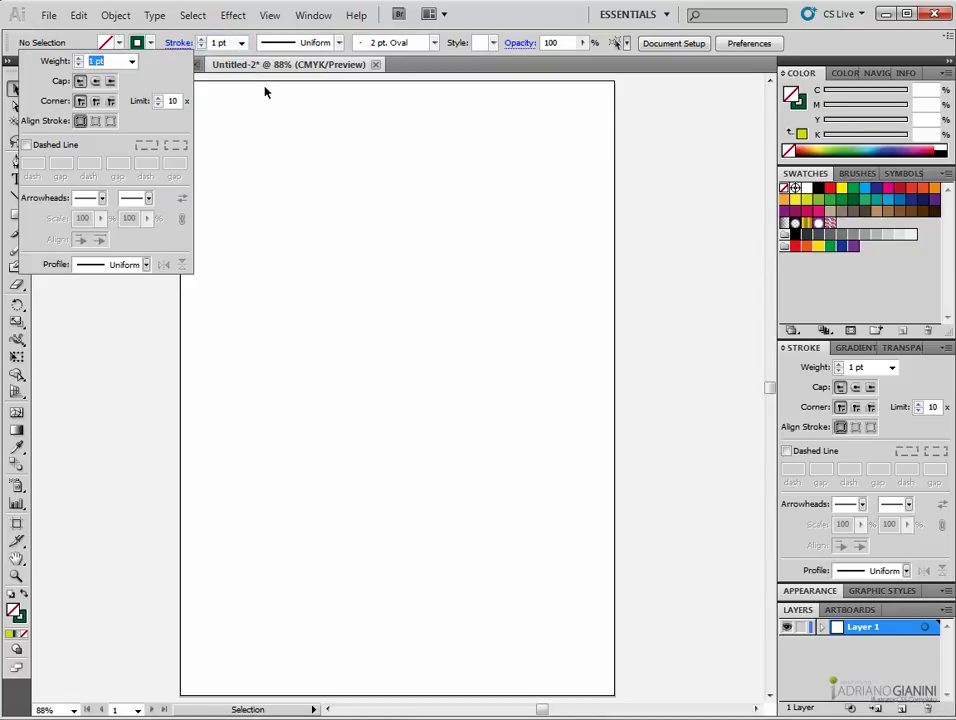
left_click(240, 47)
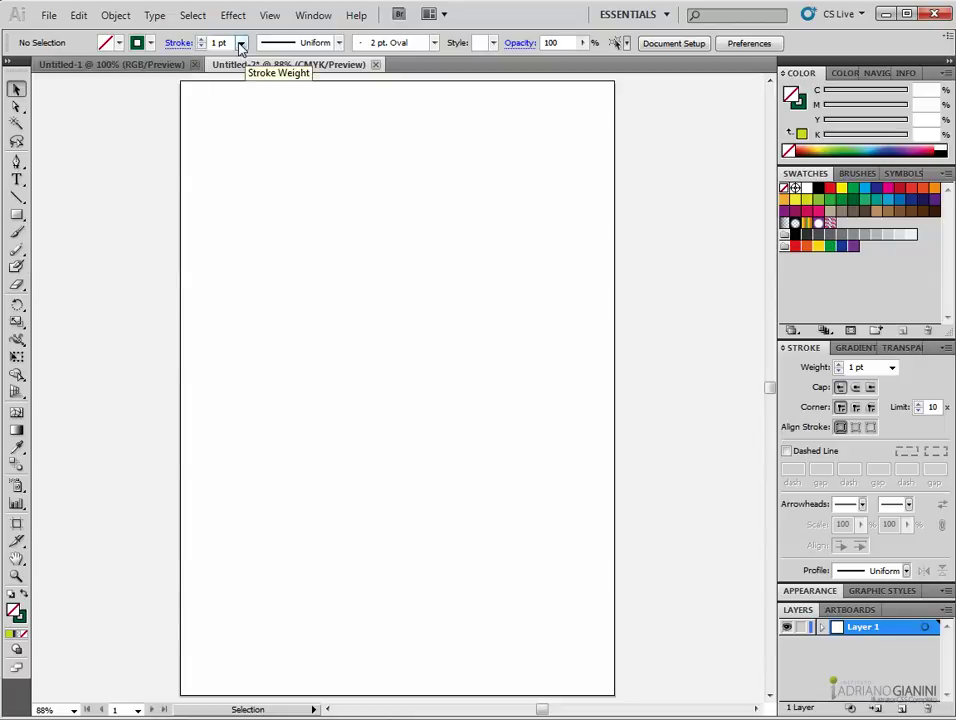
left_click(240, 47)
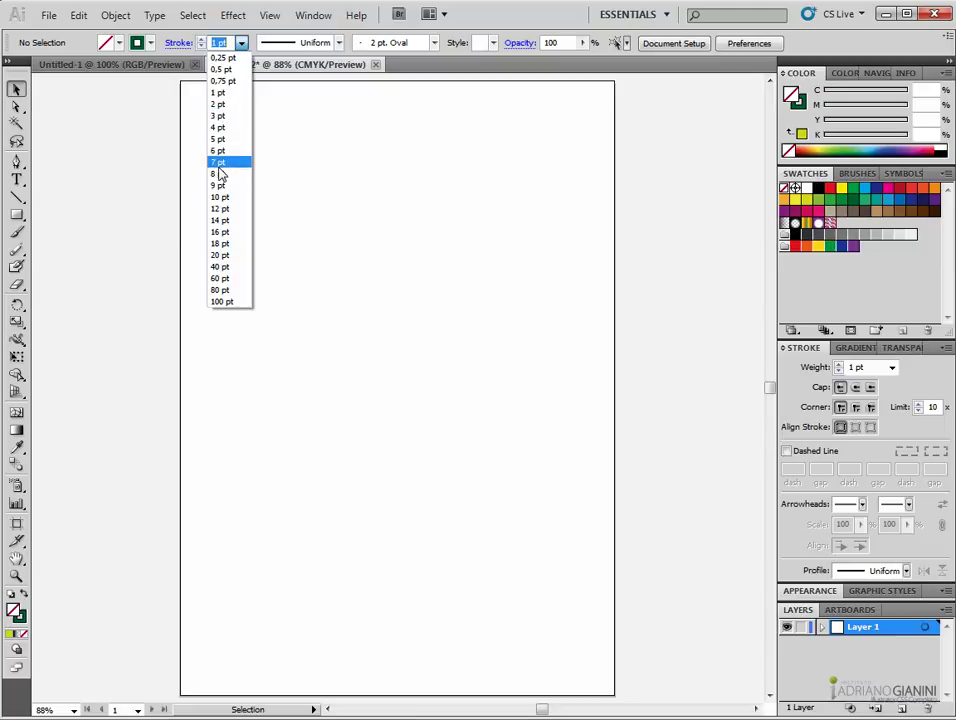
left_click(220, 220)
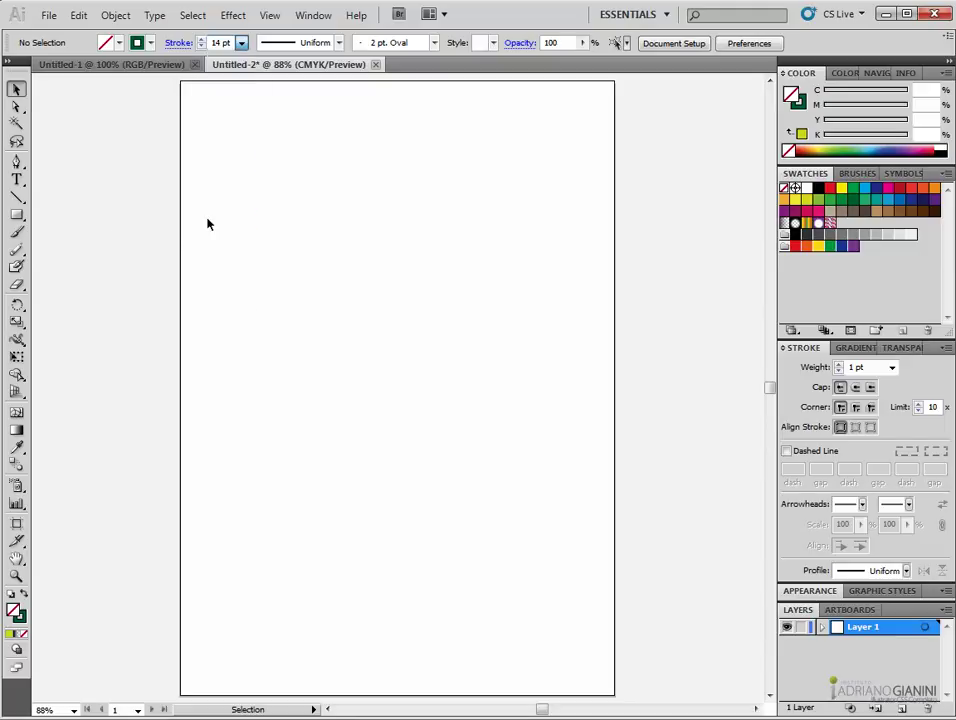
left_click(20, 200)
left_click_drag(248, 144, 472, 167)
key("ctrl+z")
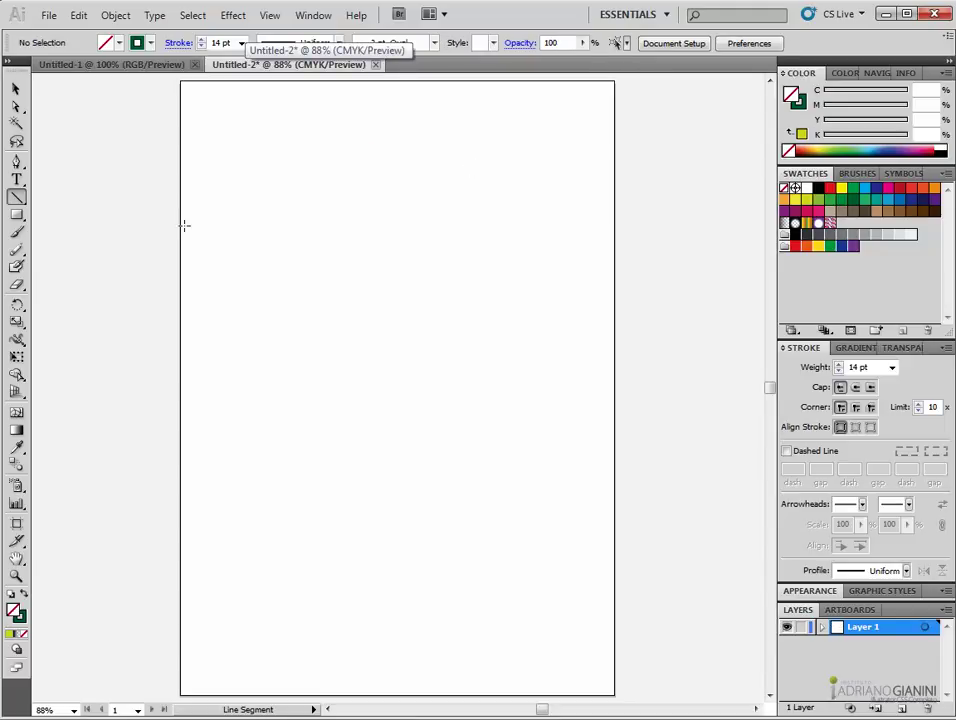
Paint two wavy Paintbrush strokes across the upper artboard, a thin one at 1 pt and a thick one at 14 pt.
left_click(16, 231)
left_click_drag(284, 165, 506, 205)
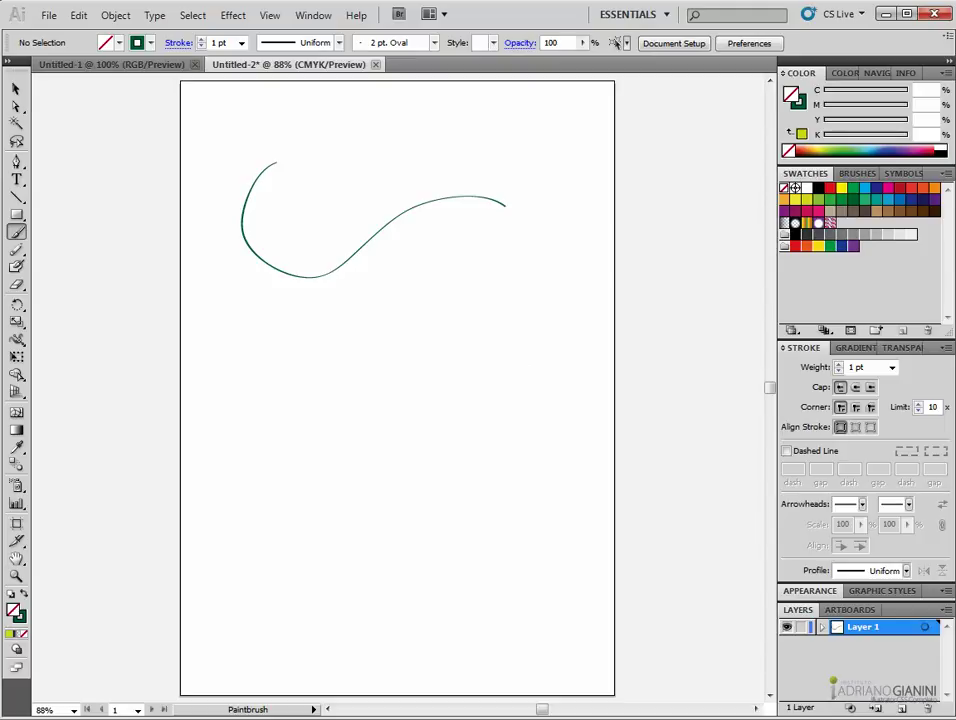
key("v")
left_click(241, 43)
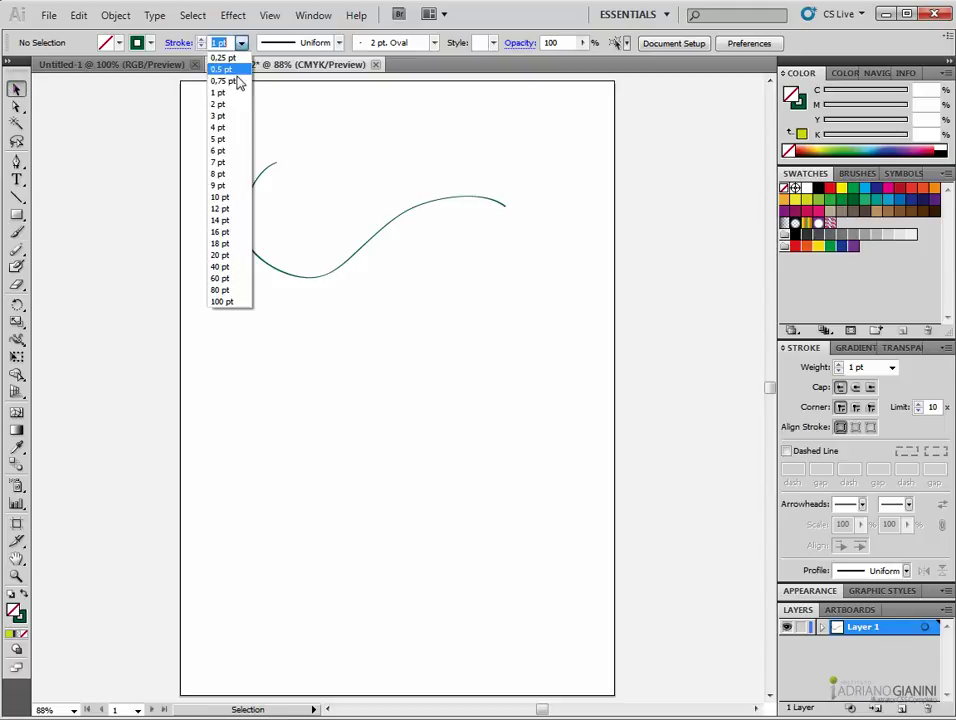
left_click(220, 220)
left_click(17, 231)
mouse_move(318, 138)
left_mouse_down()
mouse_move(299, 162)
mouse_move(598, 228)
left_mouse_up()
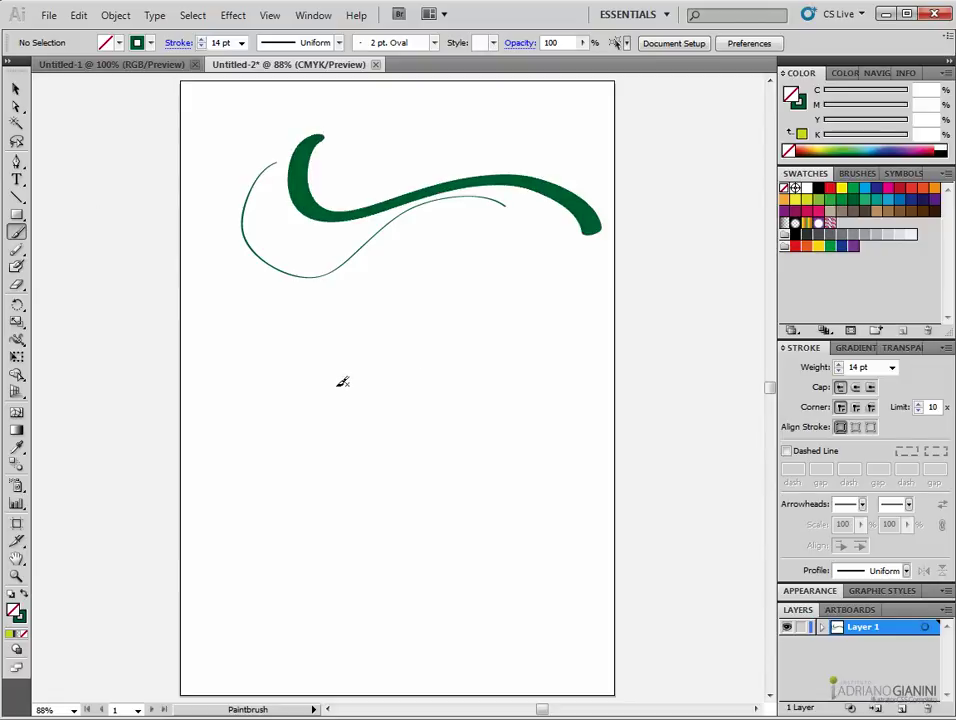
Delete both the thin and the thick wavy strokes together.
left_click(24, 90)
left_click_drag(127, 306, 632, 113)
key("Delete")
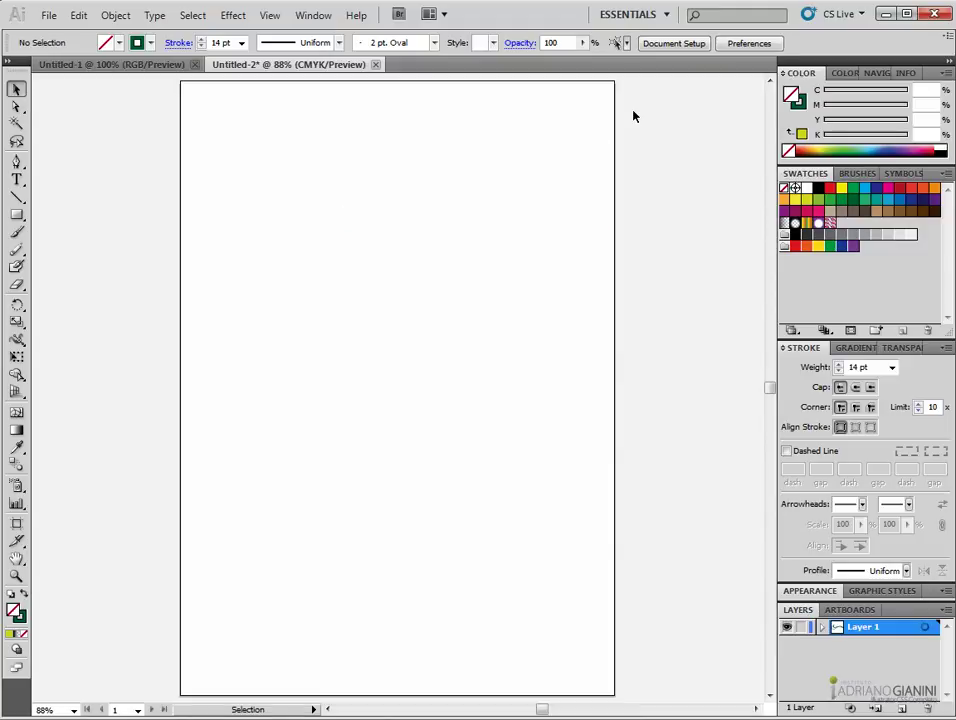
Paint two looping freehand flourishes with curled ends on the upper artboard using the Paintbrush.
left_click(17, 232)
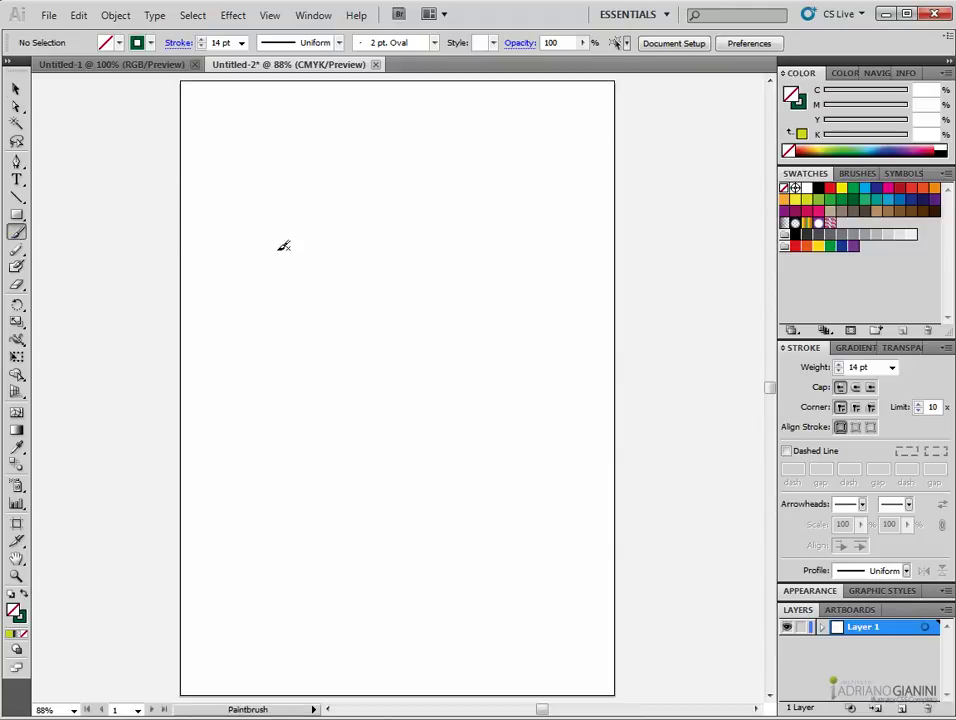
mouse_move(229, 199)
left_mouse_down()
mouse_move(346, 121)
mouse_move(289, 229)
mouse_move(183, 291)
mouse_move(464, 198)
mouse_move(430, 220)
left_mouse_up()
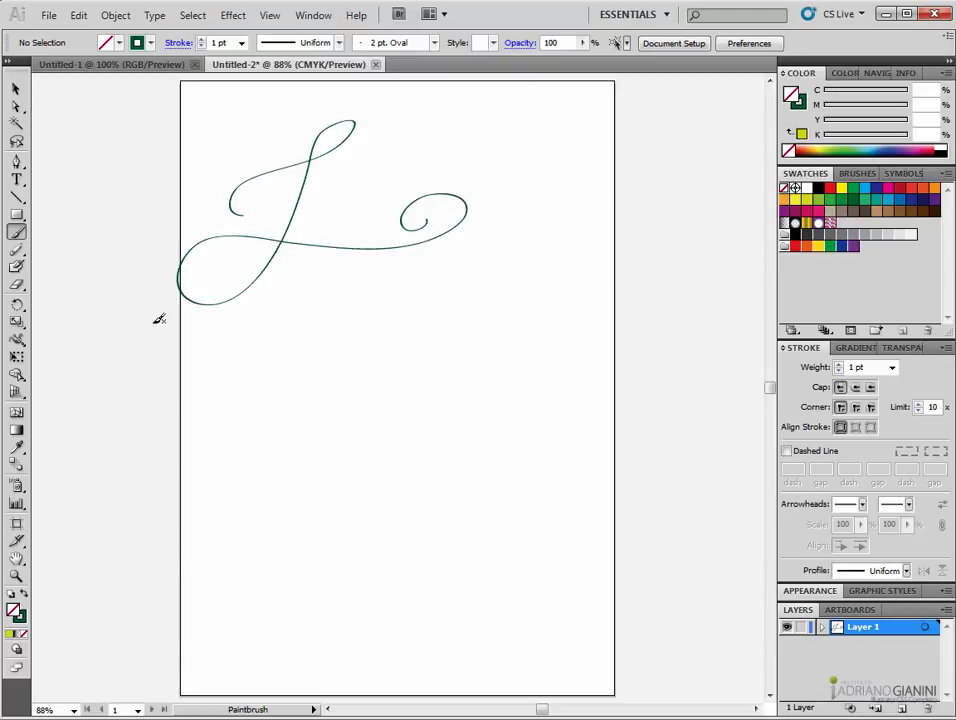
mouse_move(335, 197)
left_mouse_down()
mouse_move(291, 295)
mouse_move(431, 331)
mouse_move(378, 332)
left_mouse_up()
Delete both looping flourishes from the artboard.
left_click(16, 89)
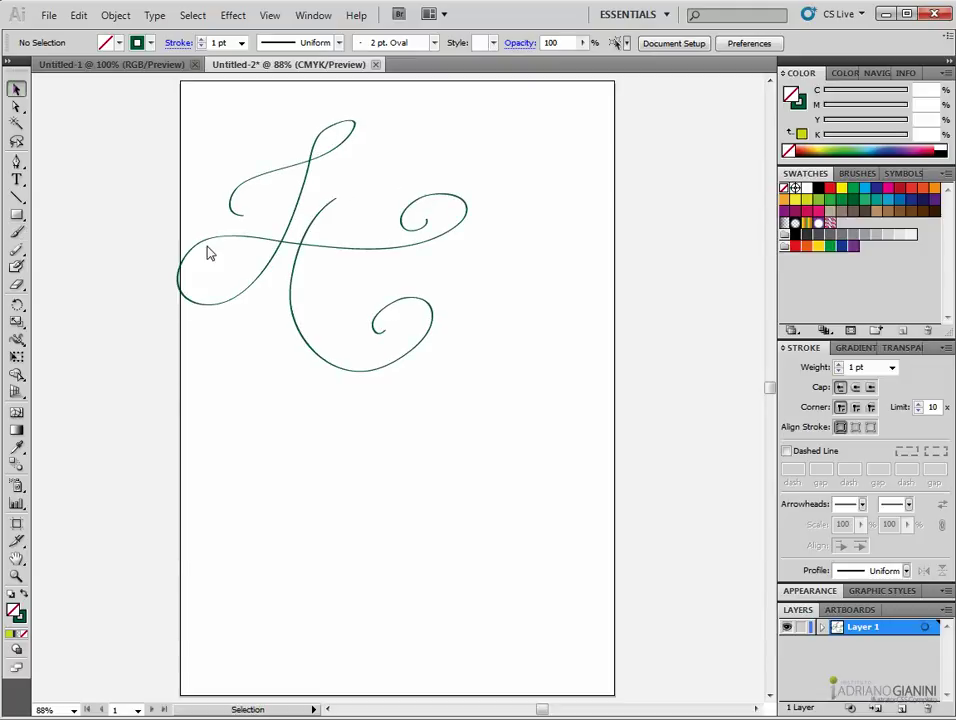
mouse_move(96, 388)
left_mouse_down()
mouse_move(565, 152)
mouse_move(563, 107)
left_mouse_up()
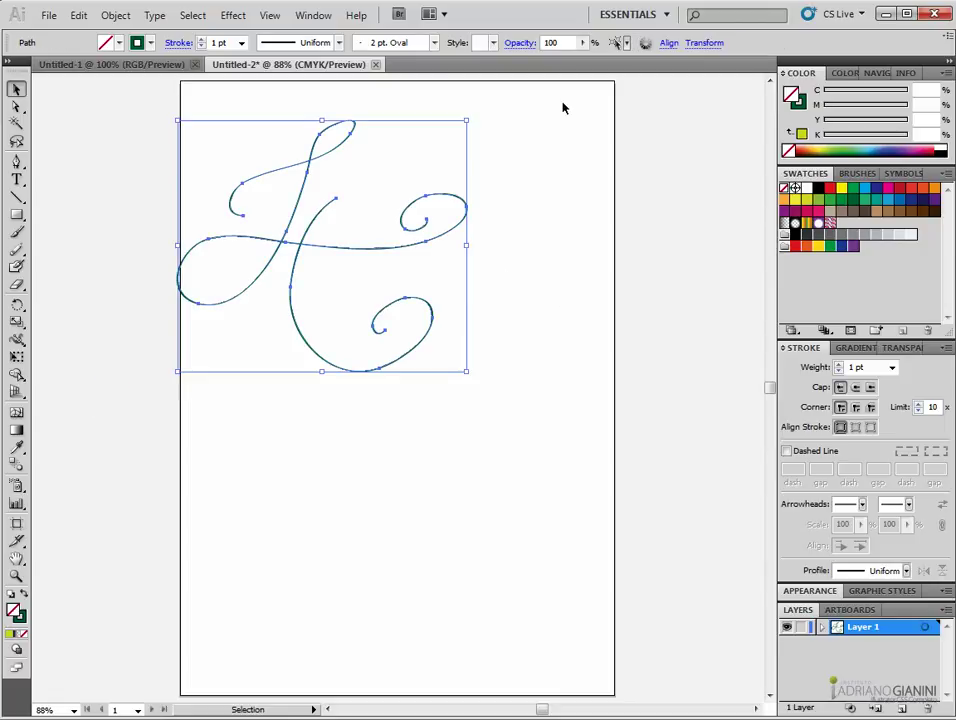
key("Delete")
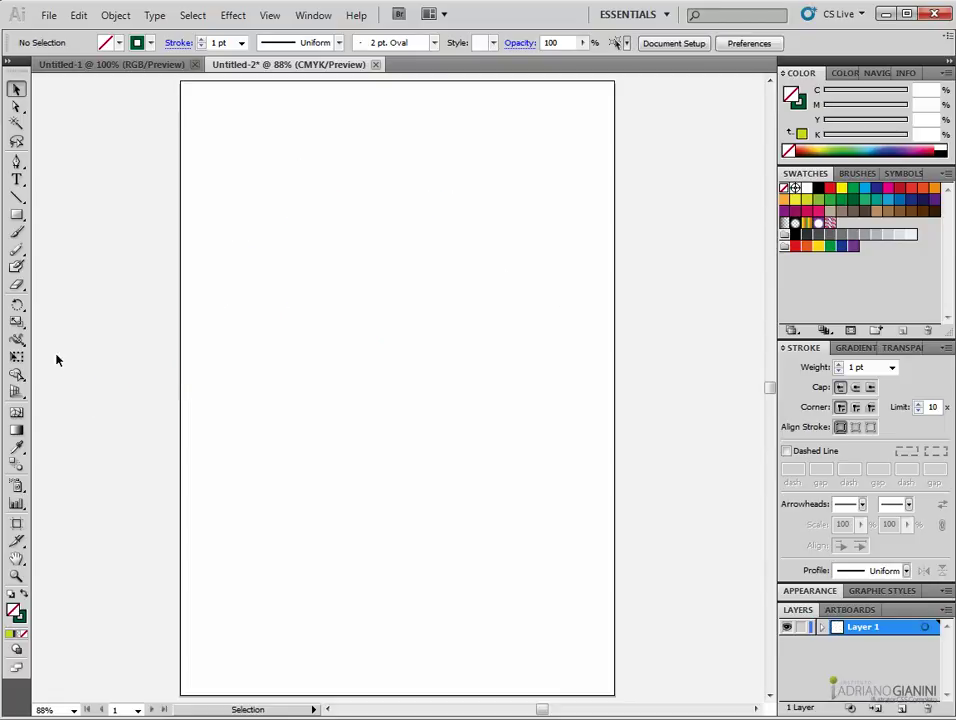
Paint two long crossing Paintbrush strokes, one nearly straight and one arched, with a 10 pt weight and the tapered triangular width profile.
left_click(16, 231)
left_click(241, 43)
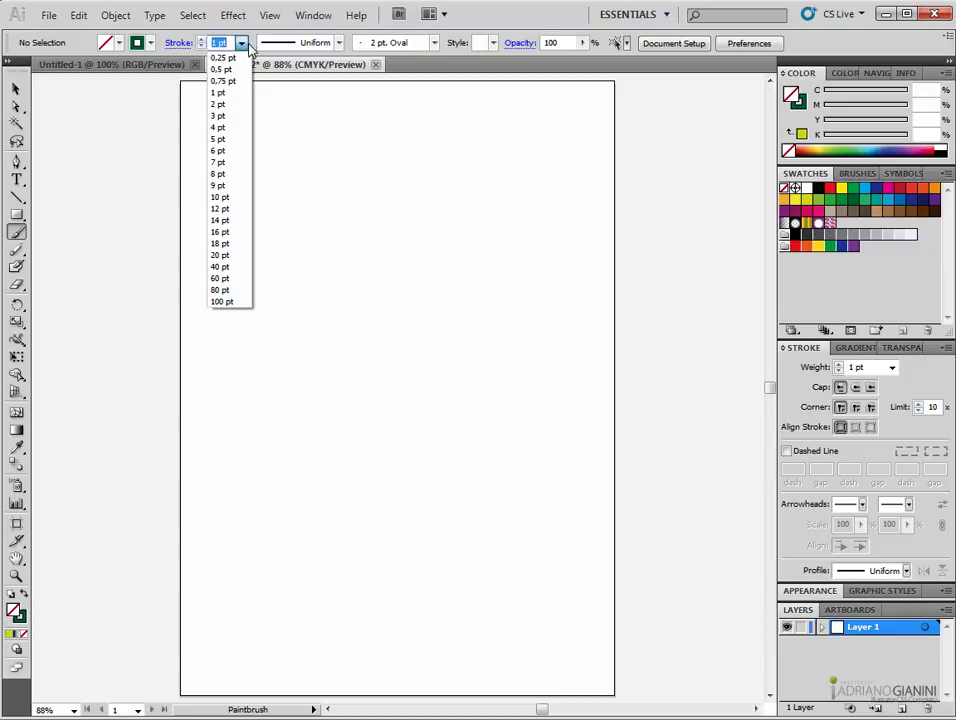
left_click(220, 197)
left_click(339, 43)
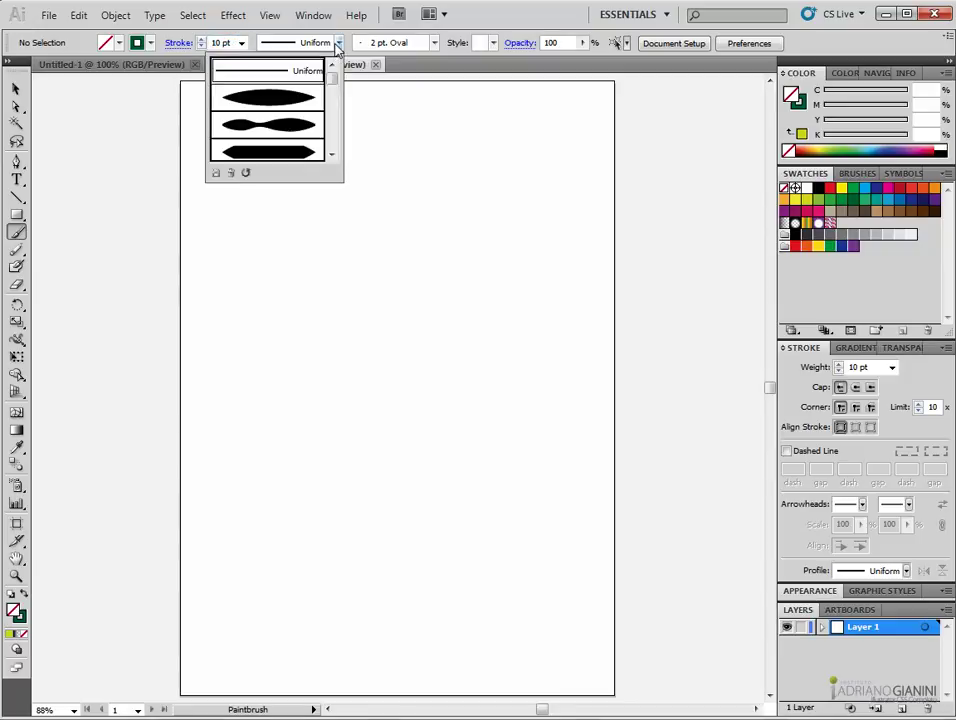
left_click_drag(331, 72, 333, 115)
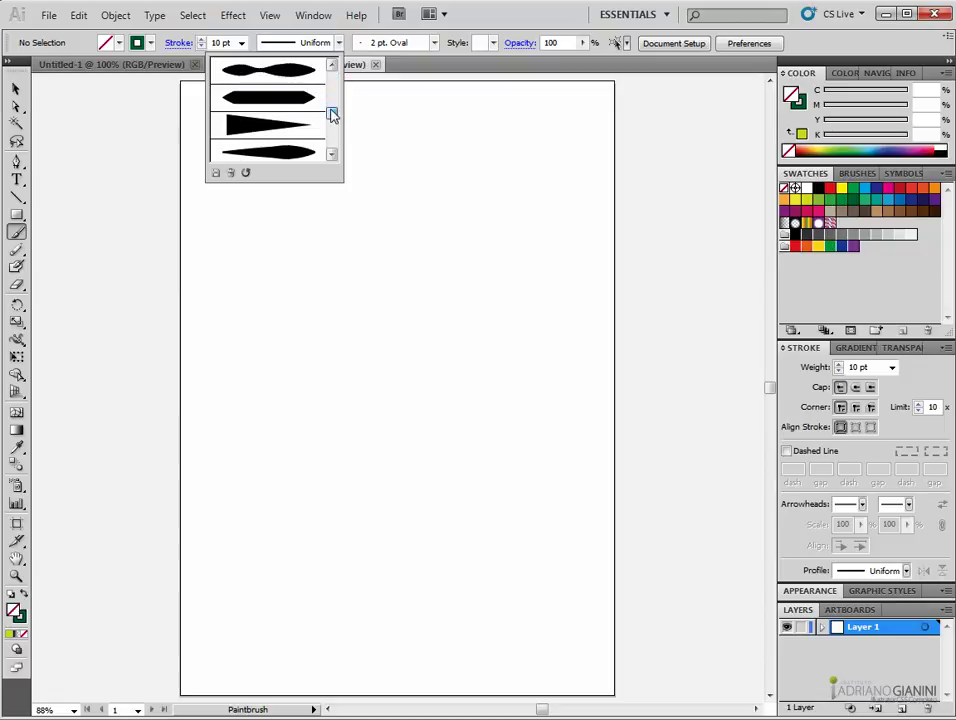
left_click(273, 123)
mouse_move(230, 259)
left_mouse_down()
mouse_move(269, 247)
mouse_move(549, 168)
left_mouse_up()
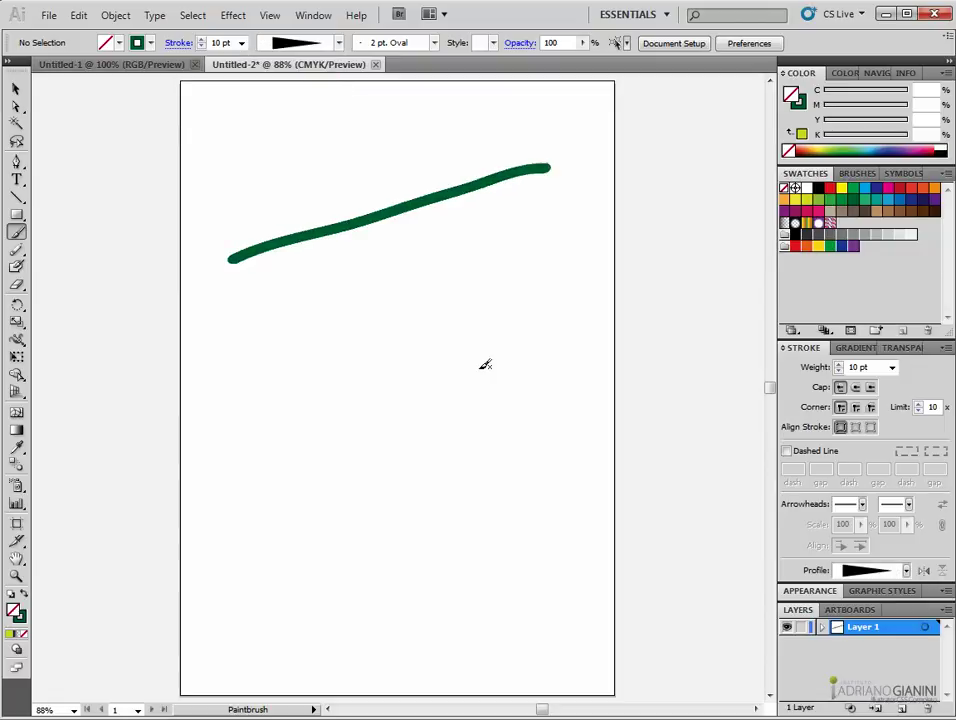
mouse_move(474, 453)
left_mouse_down()
mouse_move(445, 331)
mouse_move(157, 96)
left_mouse_up()
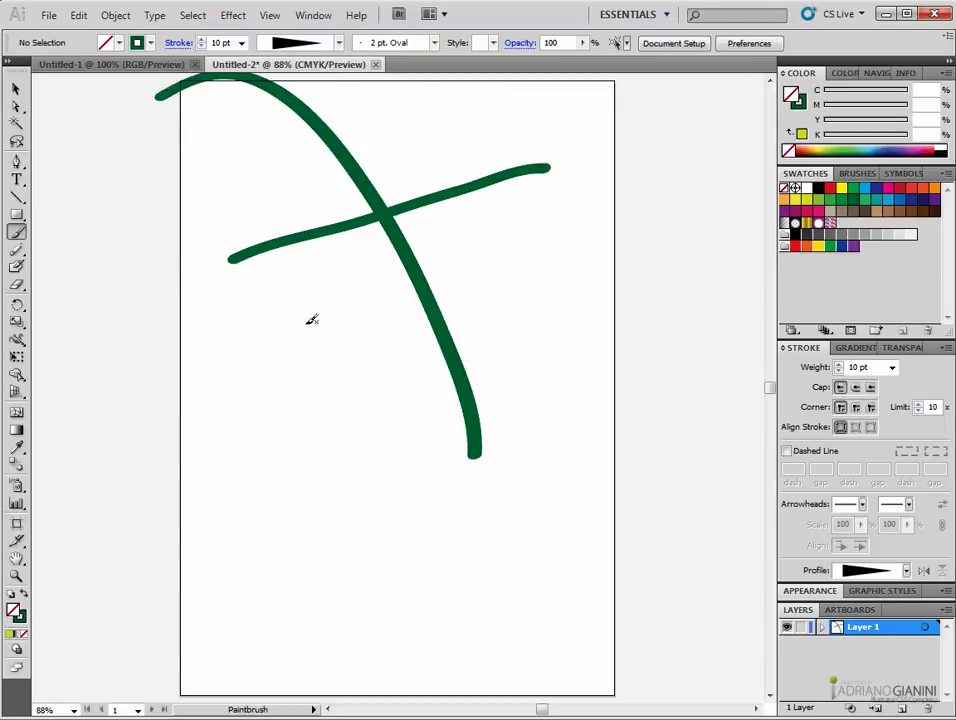
Delete the long arched stroke, keeping the nearly straight one.
left_click(16, 89)
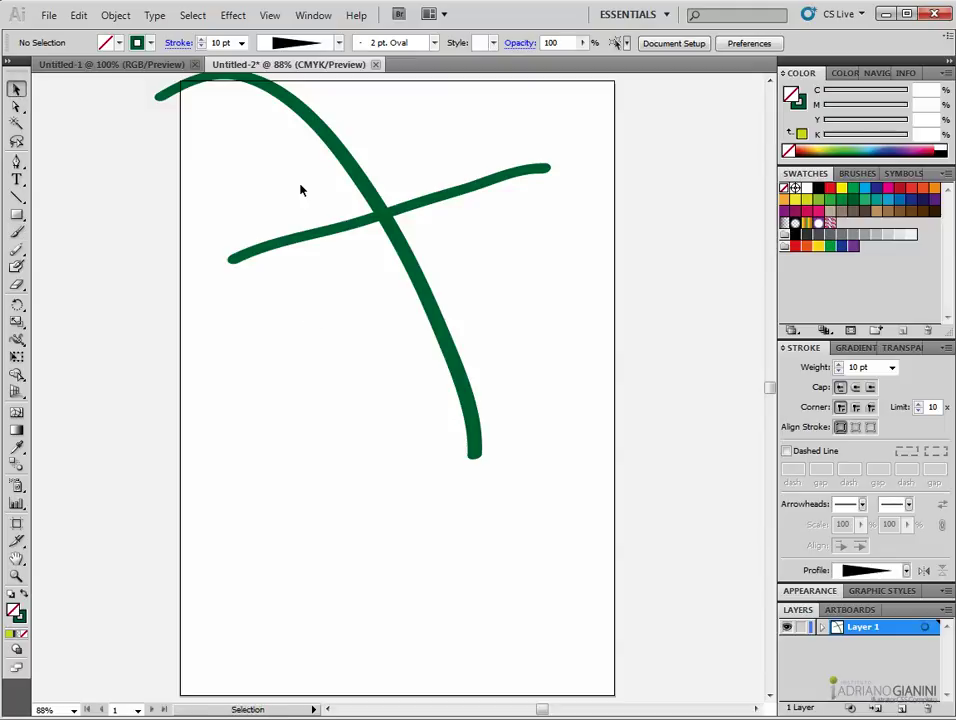
left_click(353, 172)
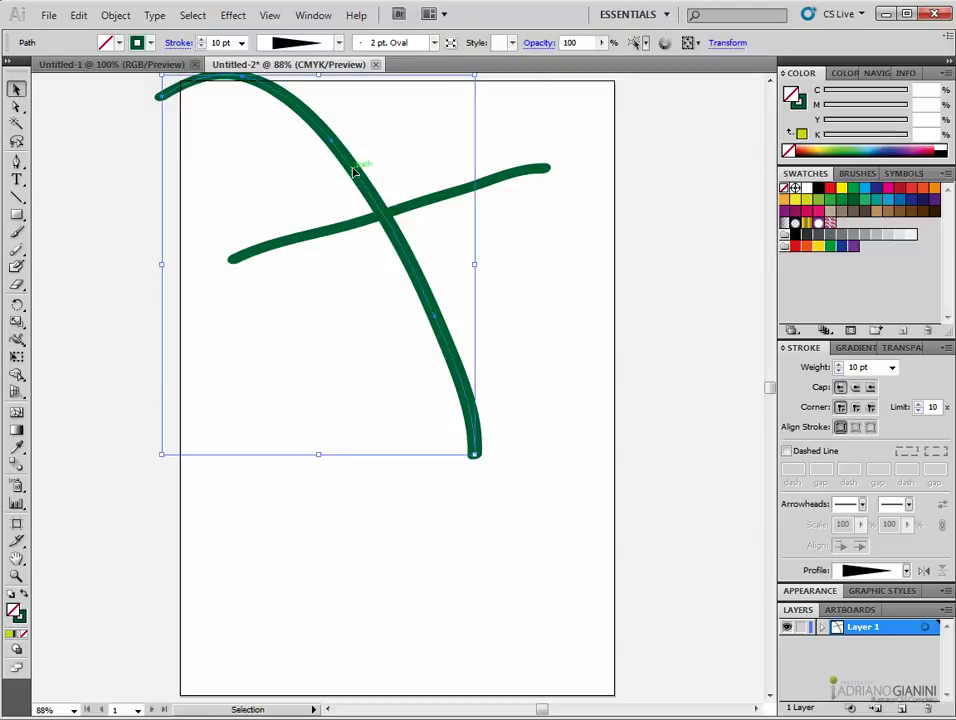
key("Delete")
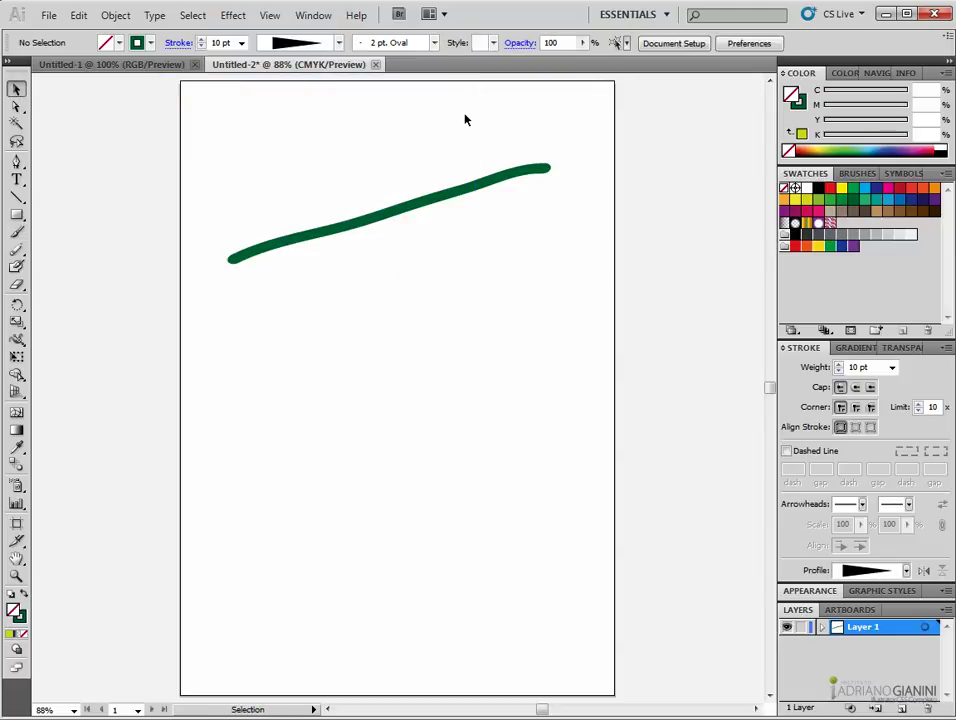
Choose the ornamental pattern brush with decorative corner tiles as the brush definition.
left_click(434, 43)
left_click_drag(433, 88, 434, 118)
left_click(275, 119)
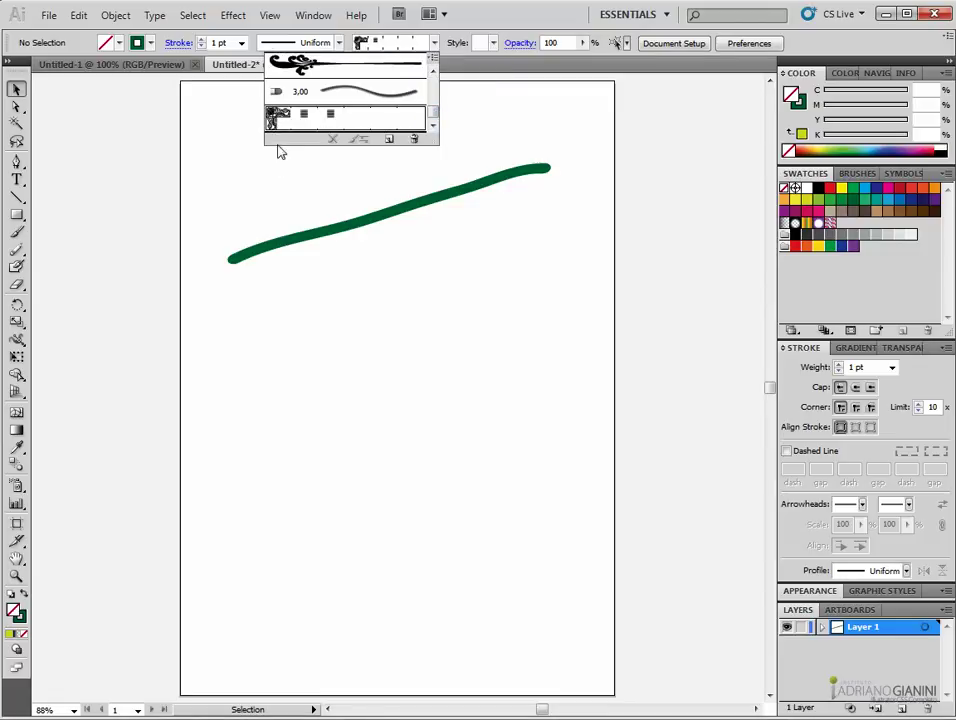
left_click(313, 383)
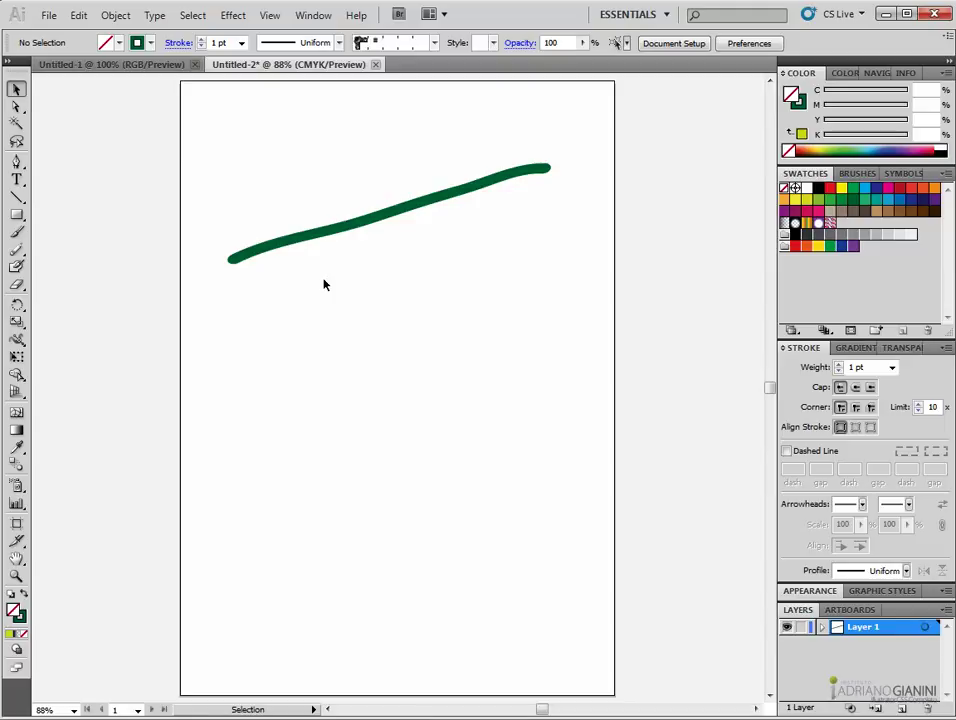
Paint a short arch, a small dab and a tall arch with the Paintbrush, using the decorative border pattern brush.
left_click(16, 231)
left_click_drag(487, 255, 488, 255)
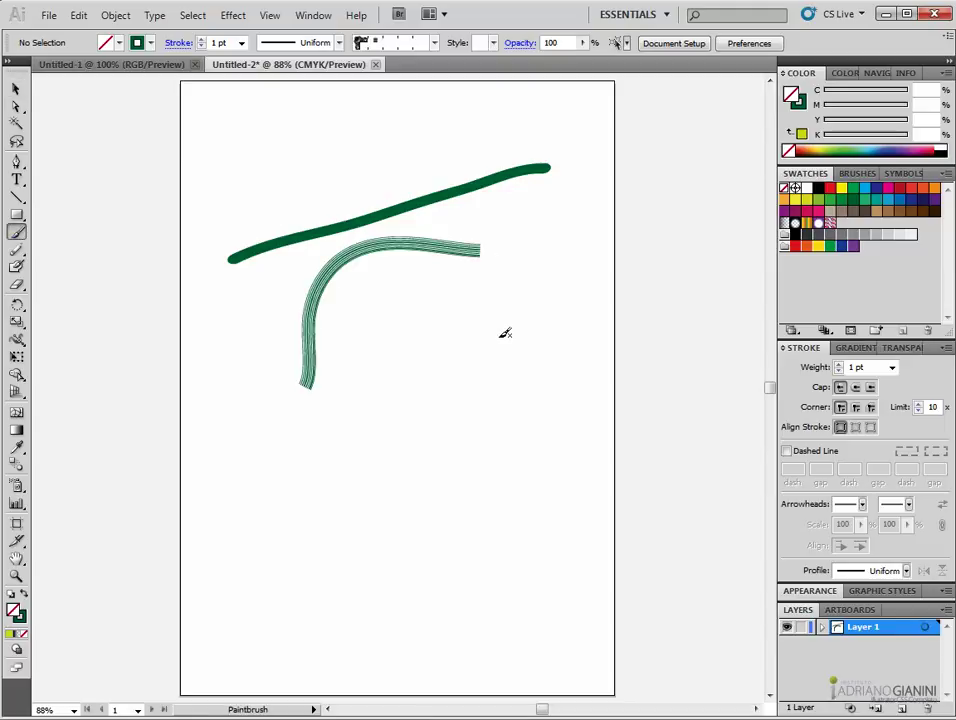
left_click_drag(436, 375, 449, 375)
left_click_drag(313, 167, 309, 188)
Delete all the painted strokes from the artboard.
left_click(16, 89)
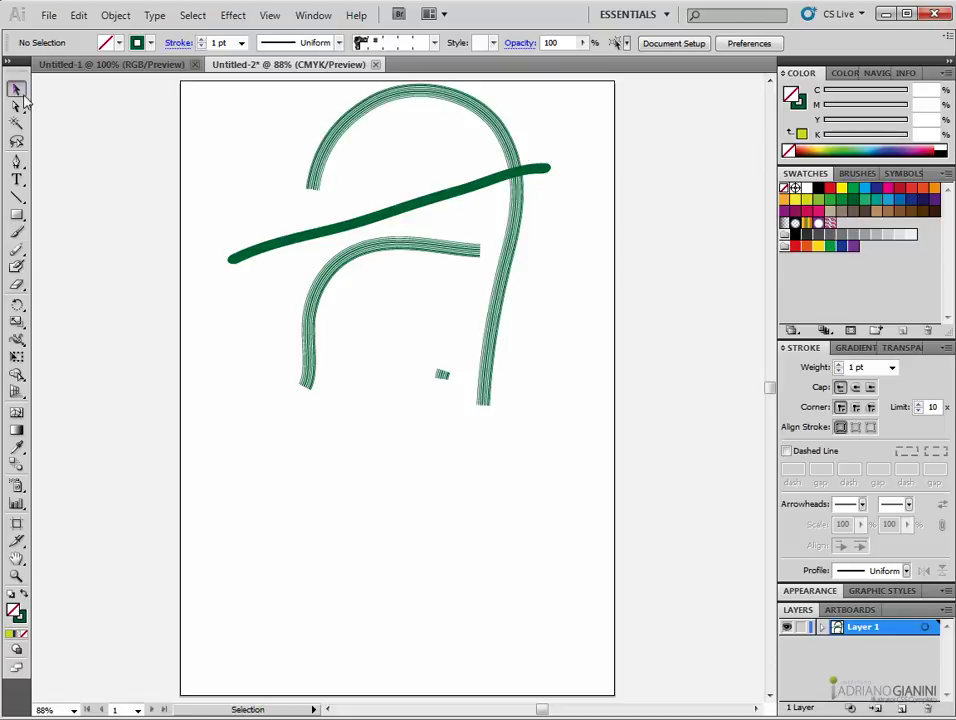
left_click_drag(325, 365, 580, 160)
key("Delete")
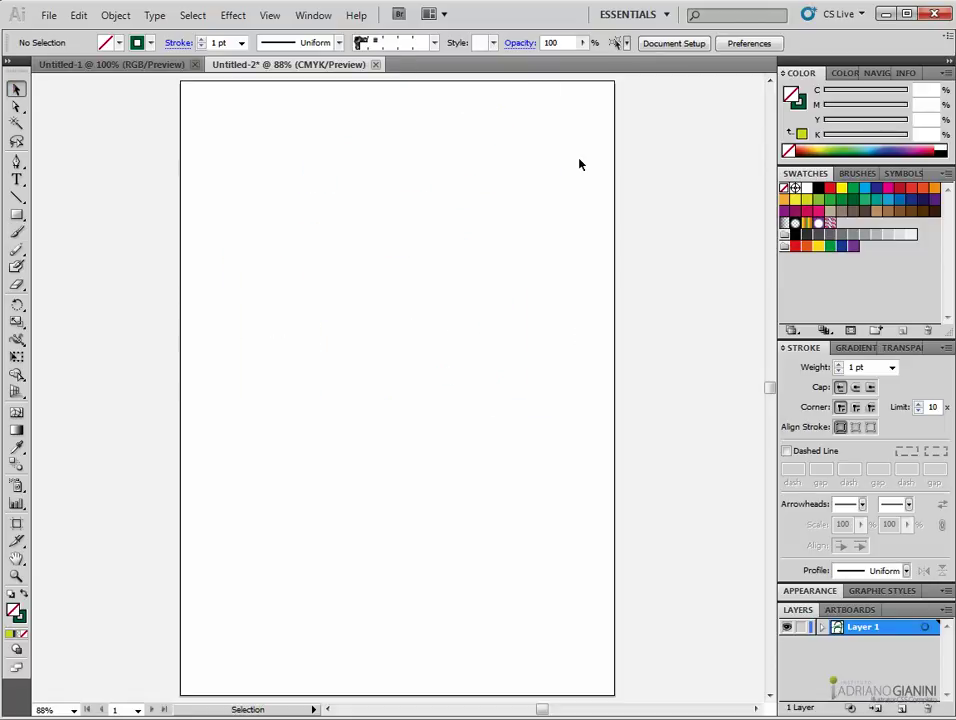
Paint two long wavy strokes with the Paintbrush, using the floral scroll brush definition at 1 pt weight.
left_click(360, 43)
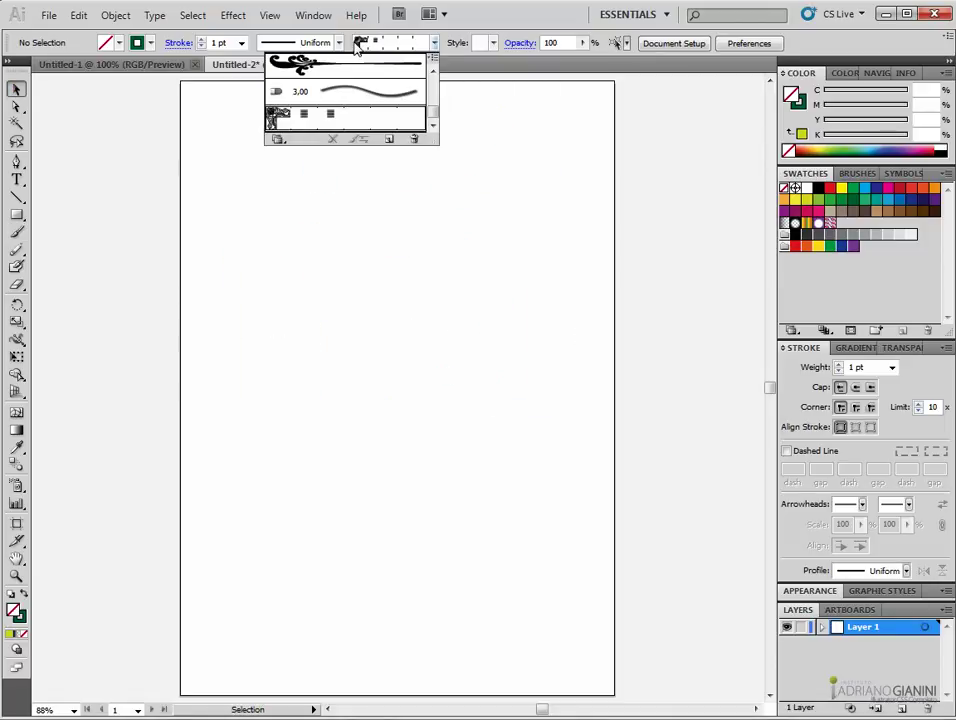
double_click(277, 121)
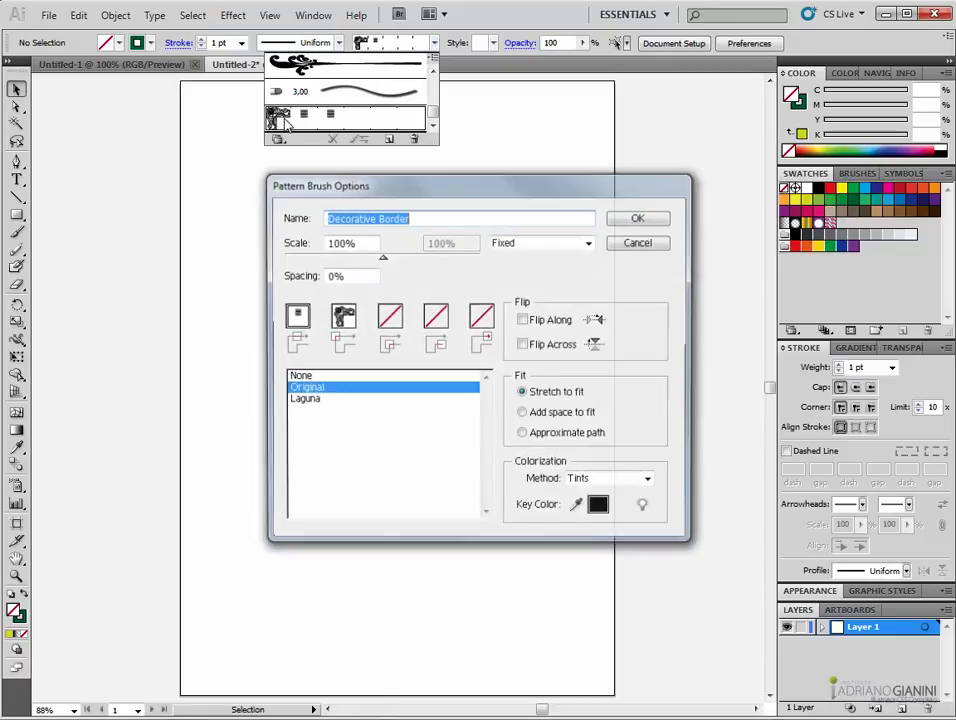
left_click(637, 246)
left_click(323, 78)
left_click(535, 210)
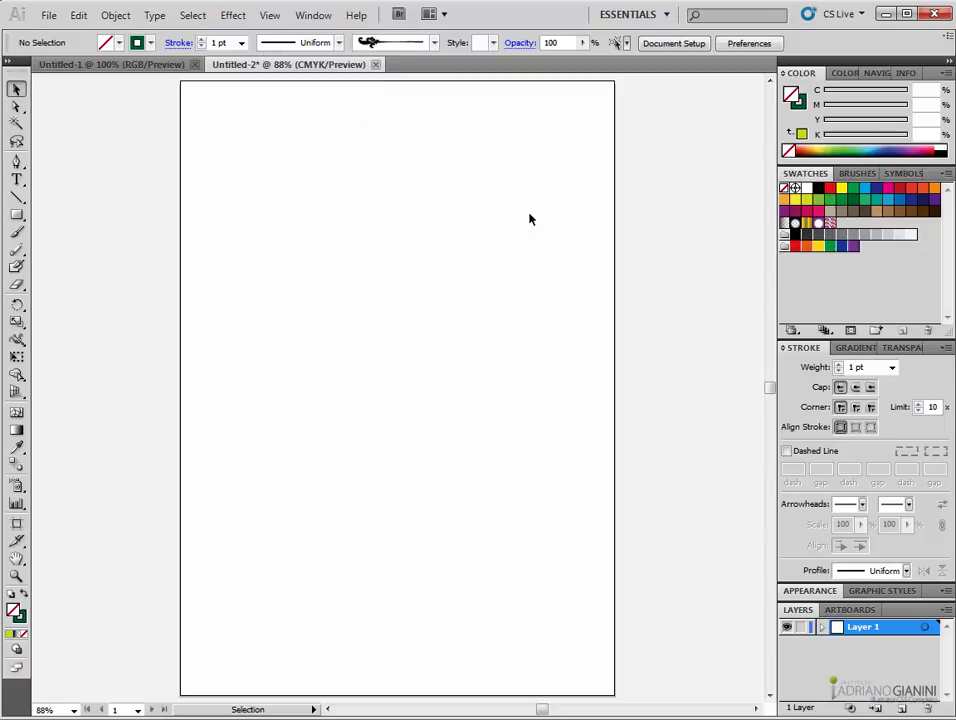
left_click(16, 231)
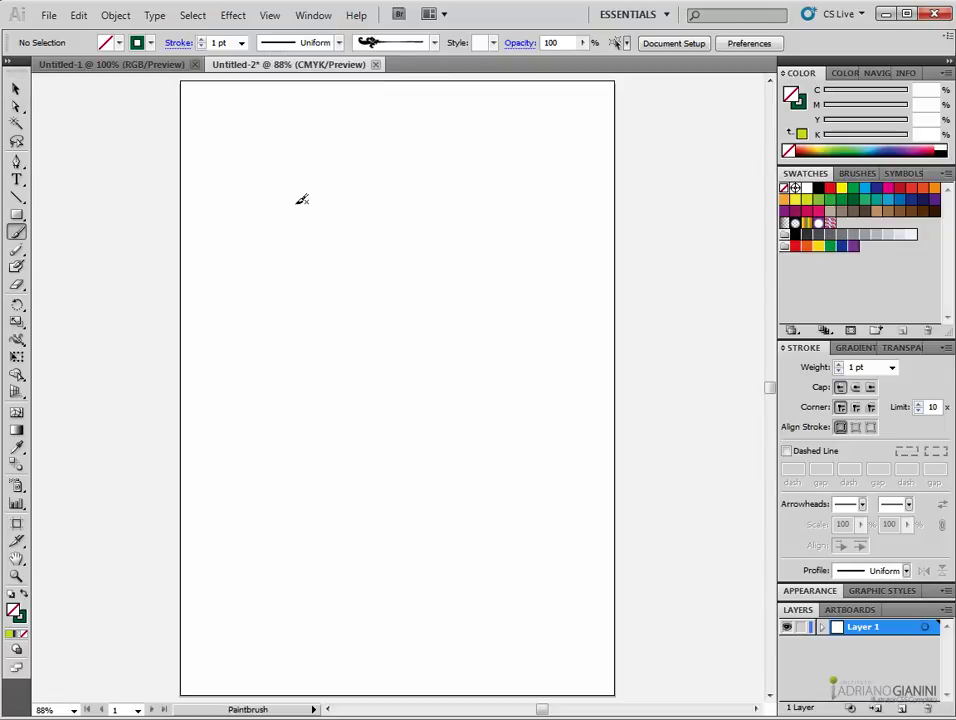
left_click_drag(539, 190, 549, 194)
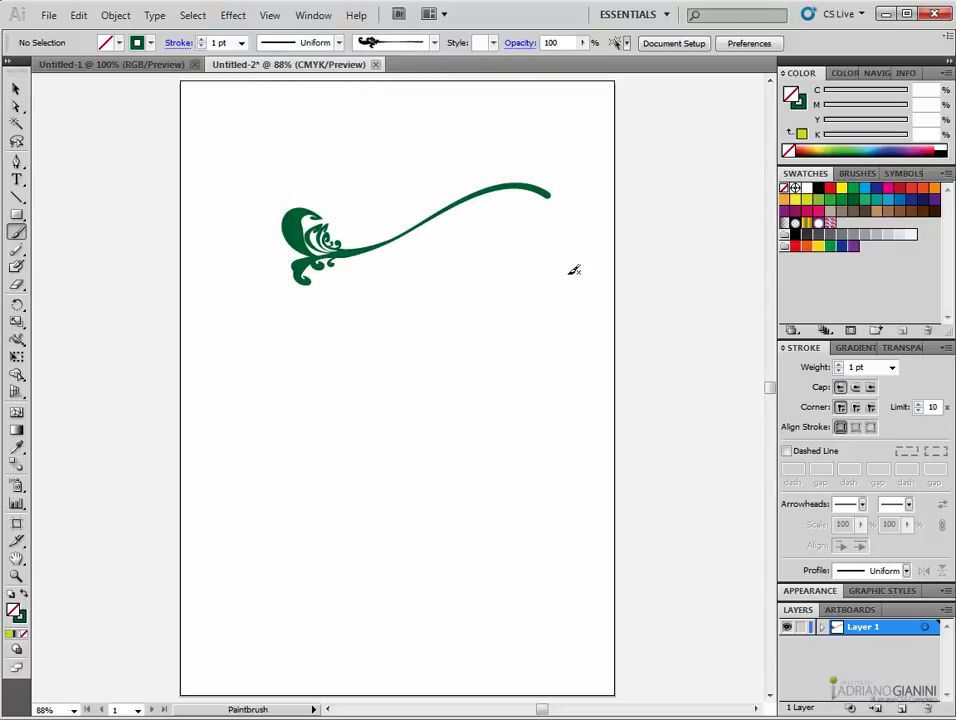
left_click_drag(591, 286, 593, 285)
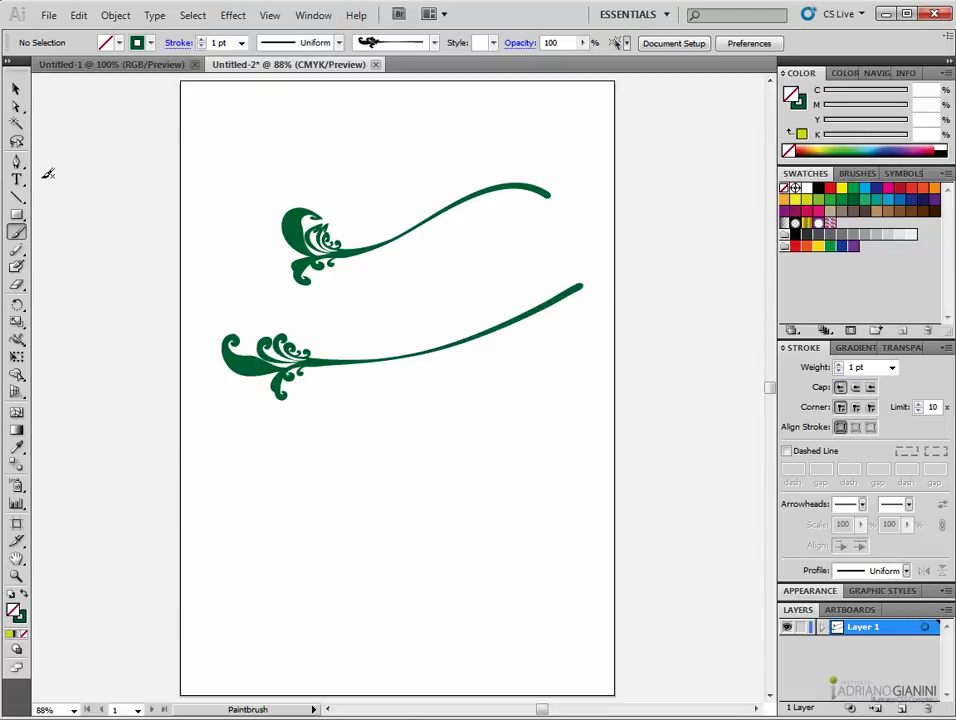
Delete both floral scroll strokes.
left_click(16, 89)
mouse_move(119, 424)
left_mouse_down()
mouse_move(356, 386)
mouse_move(535, 210)
left_mouse_up()
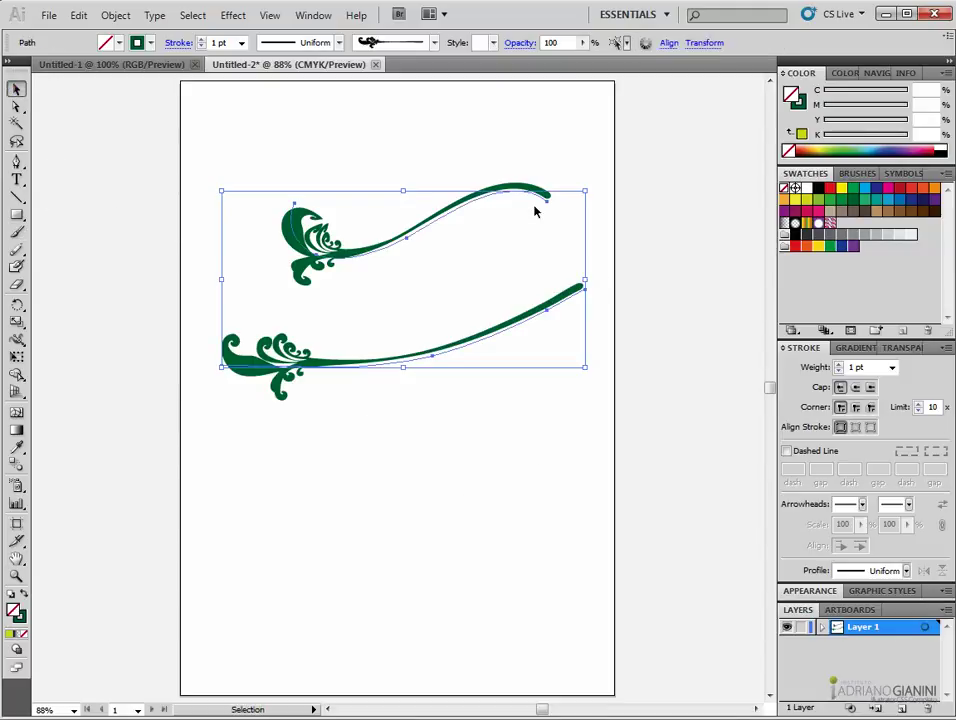
key("Delete")
Paint three long curved strokes, one arched and two sagging, with the Paintbrush and the rough charcoal brush definition.
left_click(433, 43)
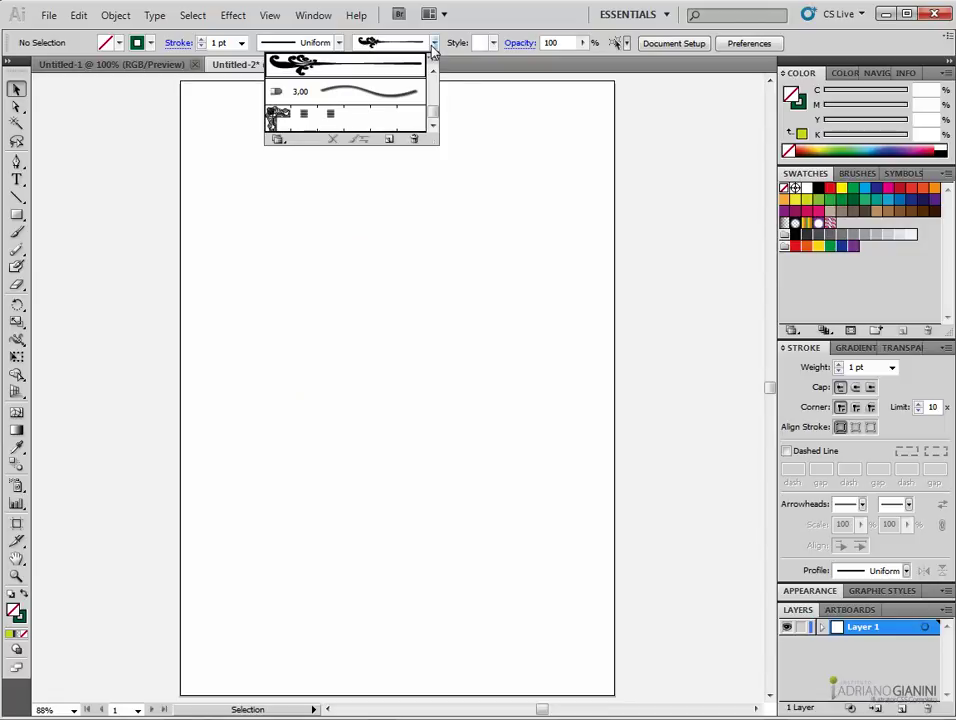
left_click(434, 74)
left_click(378, 98)
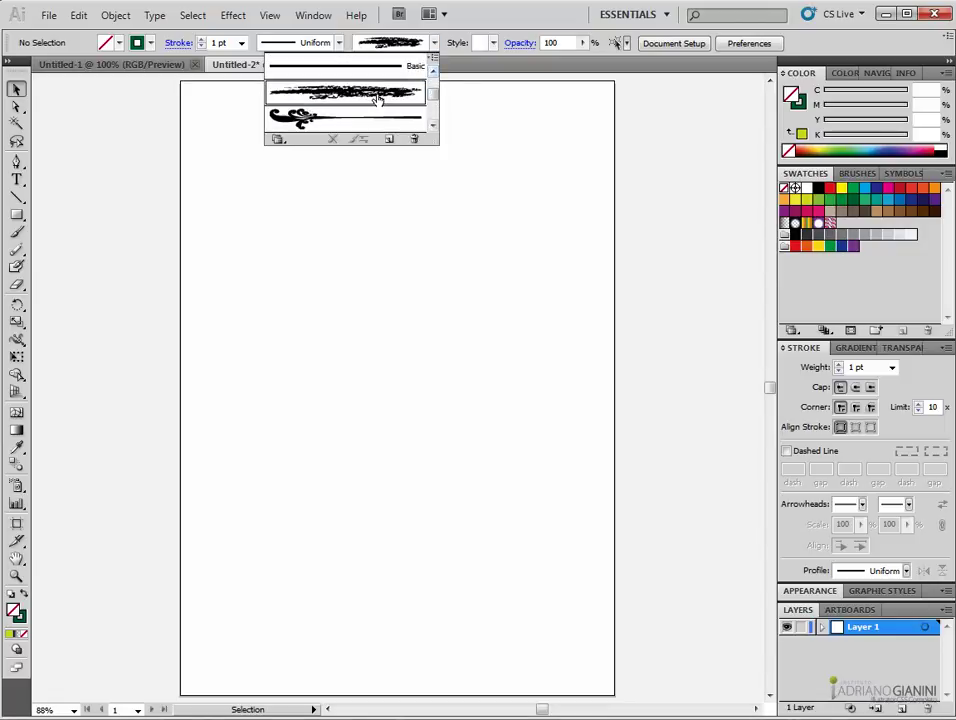
left_click(247, 254)
left_click(16, 231)
mouse_move(270, 224)
left_mouse_down()
mouse_move(352, 194)
mouse_move(550, 207)
mouse_move(131, 207)
left_mouse_up()
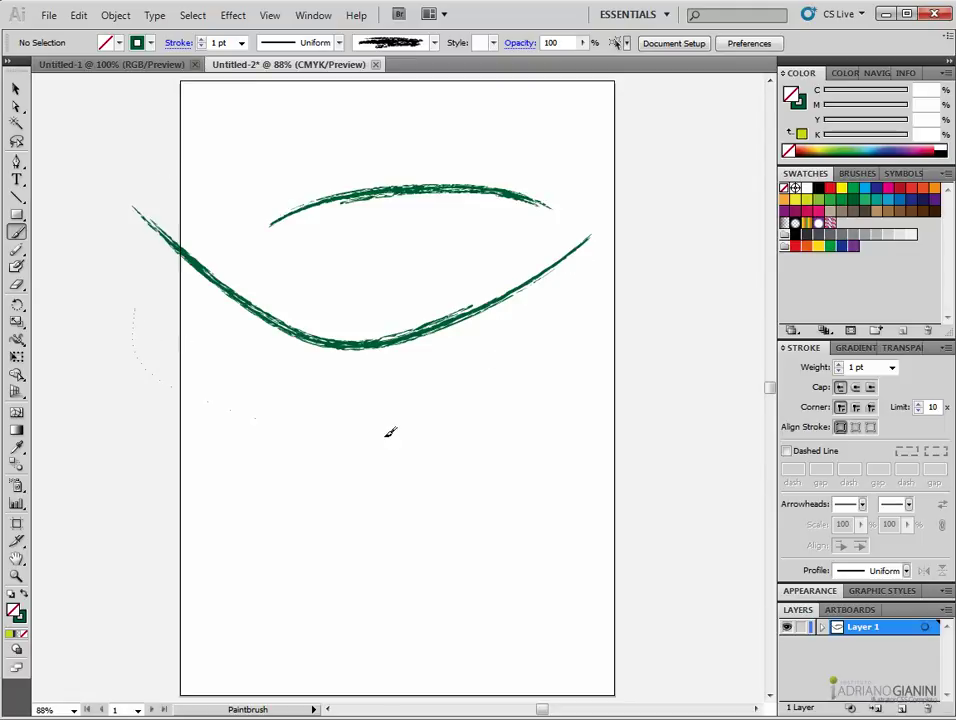
left_click_drag(194, 391, 637, 322)
left_click(16, 88)
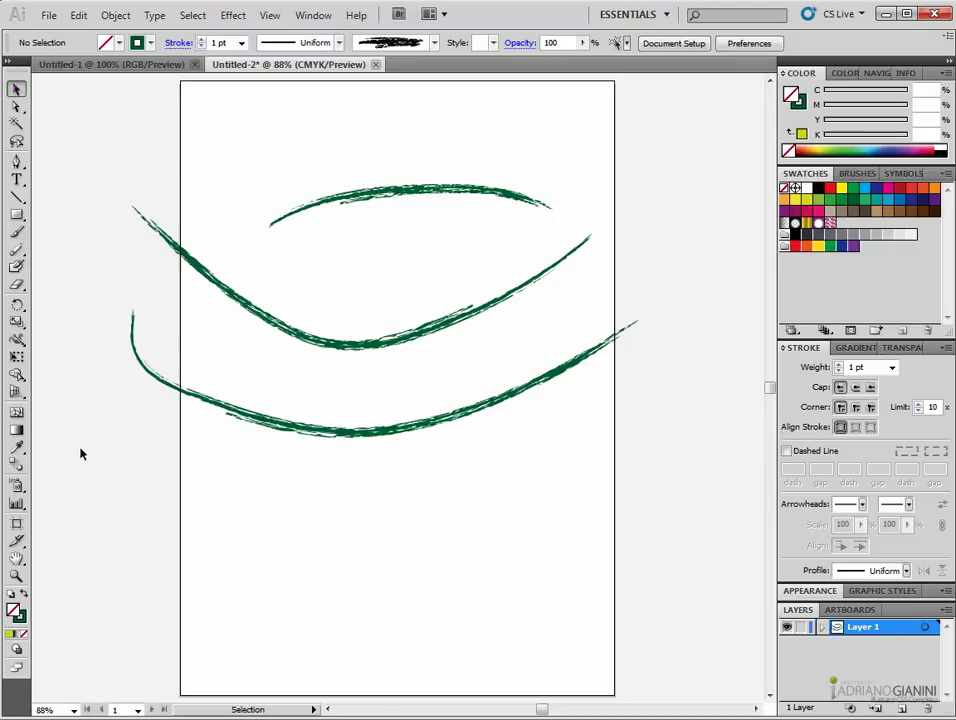
Open the Artistic_ChalkCharcoalPencil brush library.
left_click(433, 42)
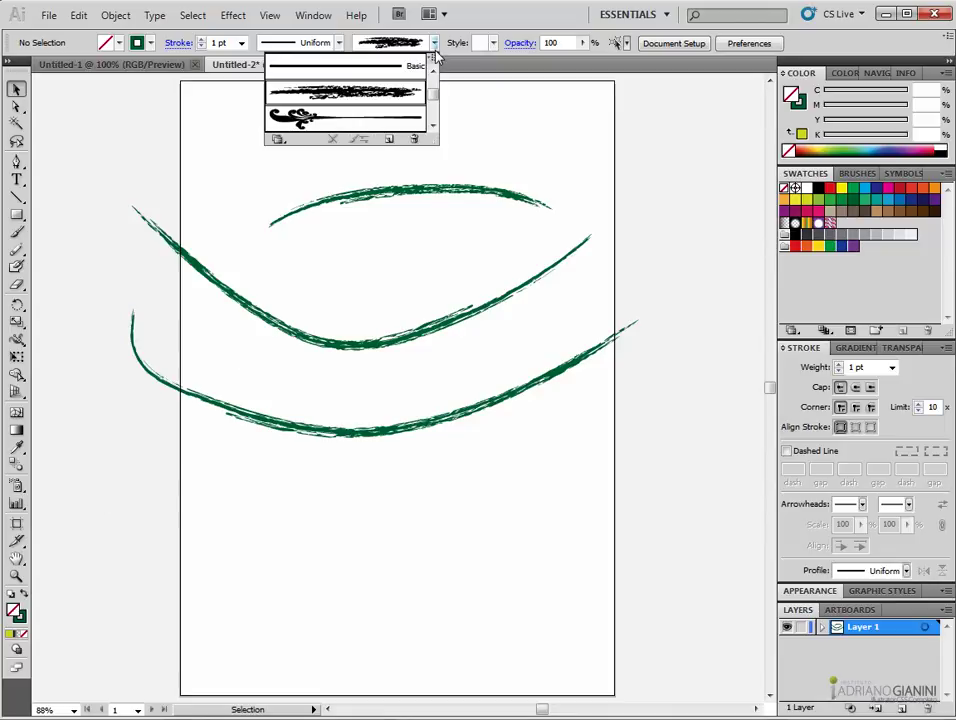
left_click(278, 139)
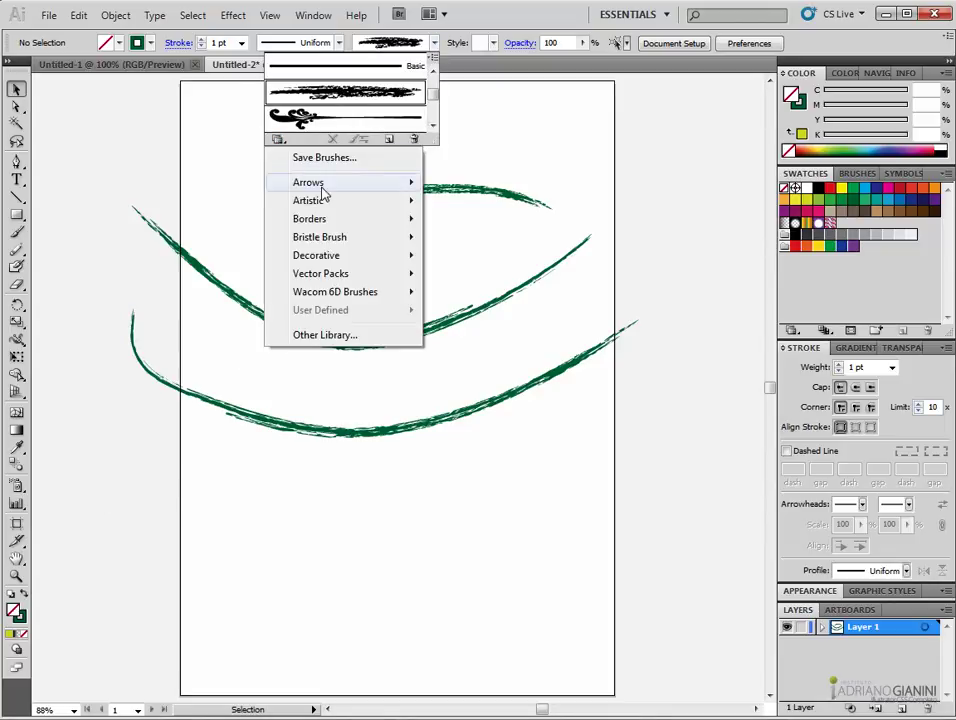
mouse_move(323, 193)
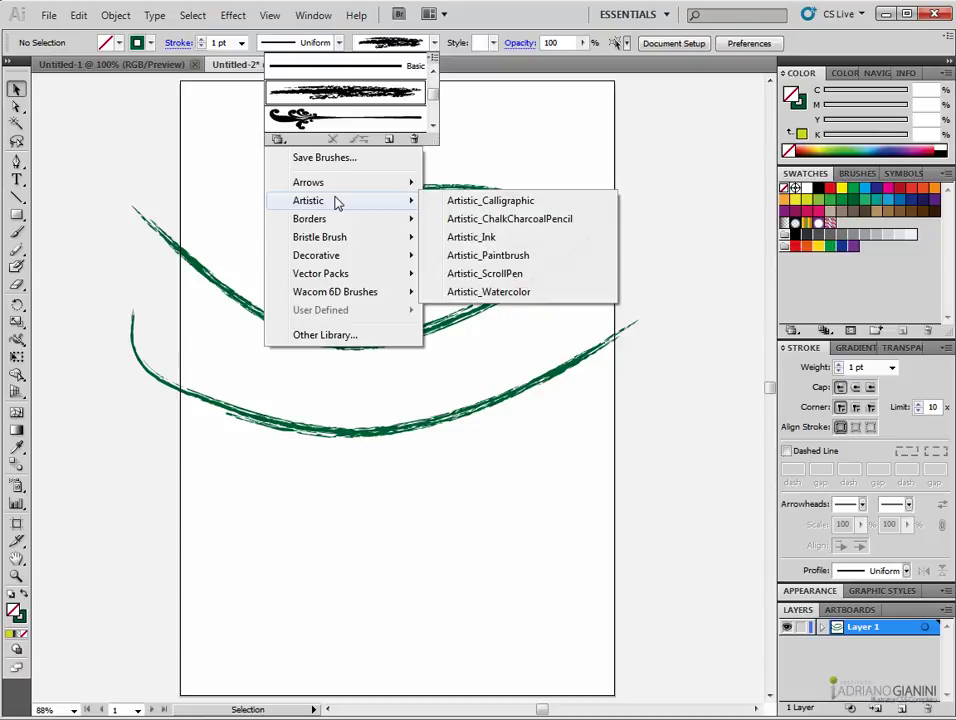
left_click(484, 219)
Choose a thick, rough-edged charcoal brush from the middle of the chalk, charcoal and pencil library.
left_click(732, 385)
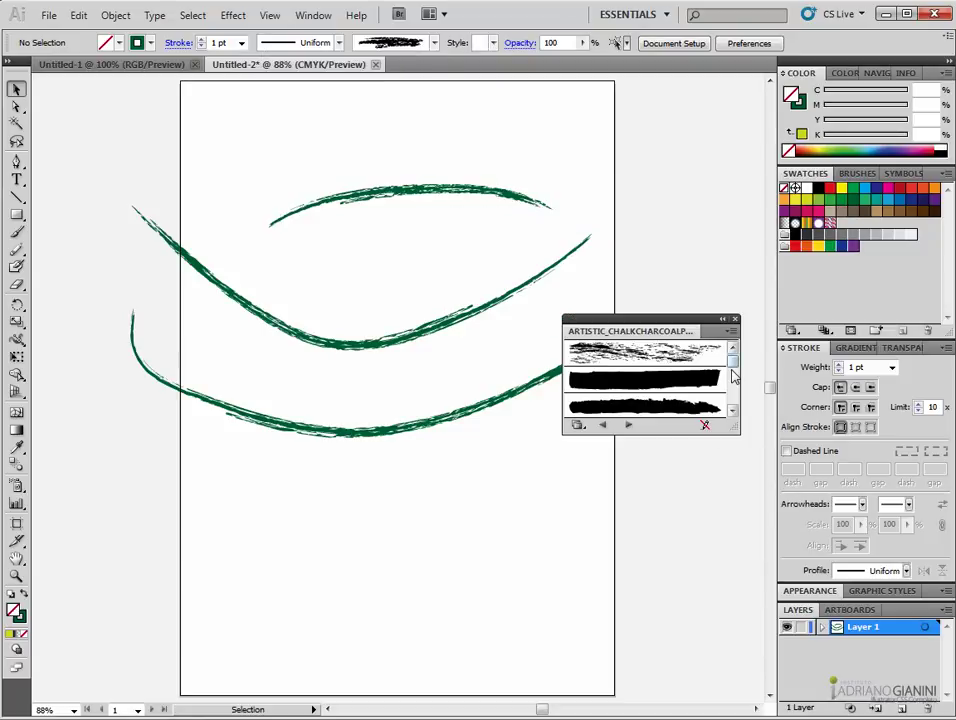
left_click(733, 412)
left_click(733, 412)
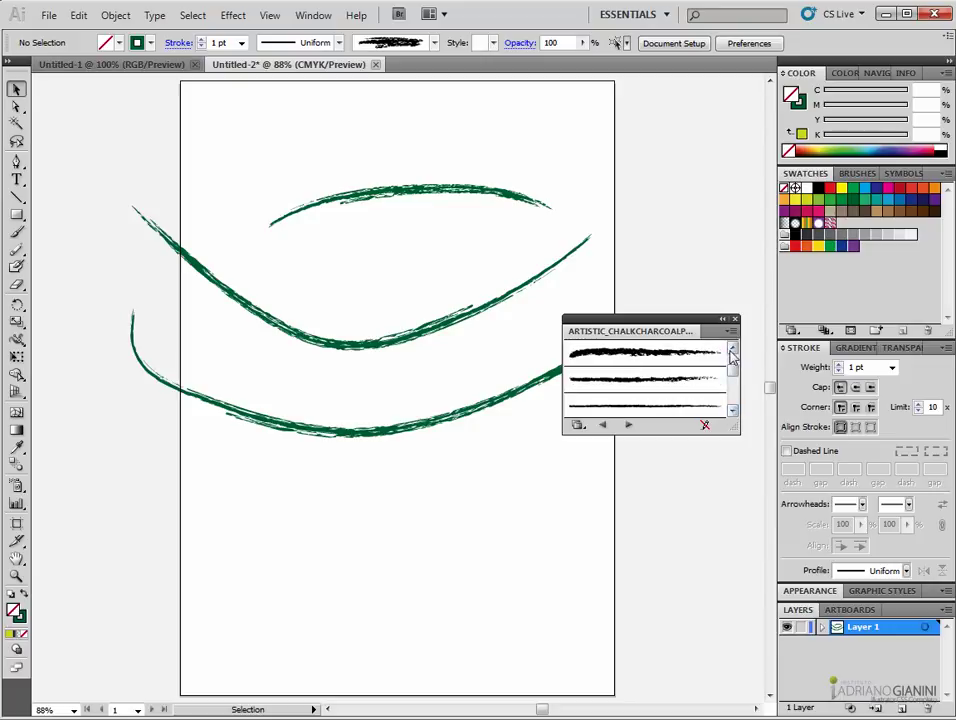
left_click(732, 363)
left_click(733, 409)
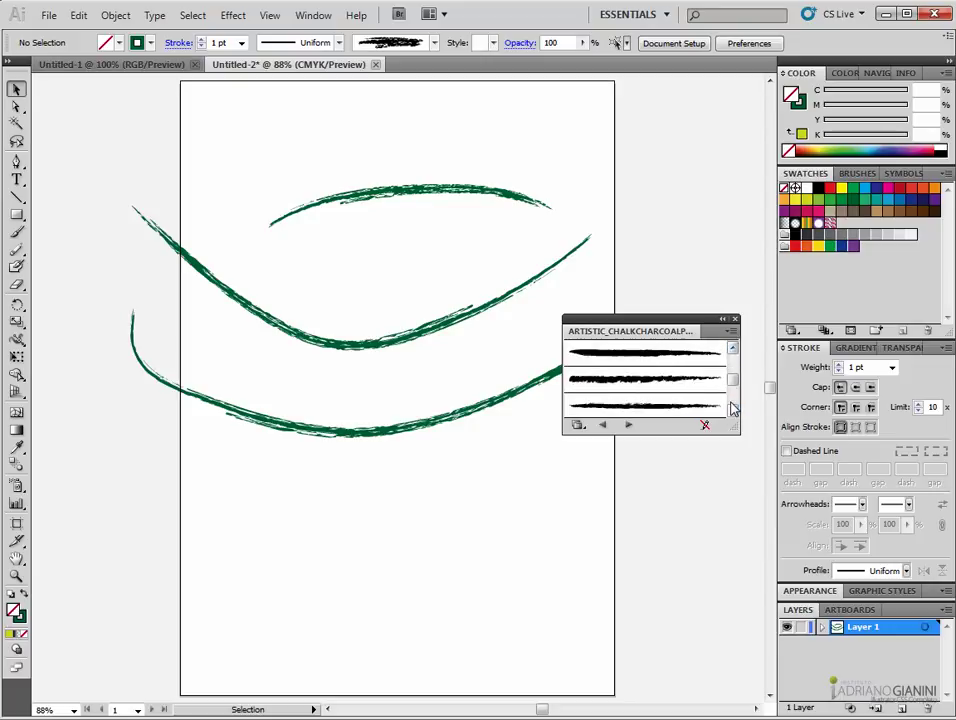
left_click(733, 409)
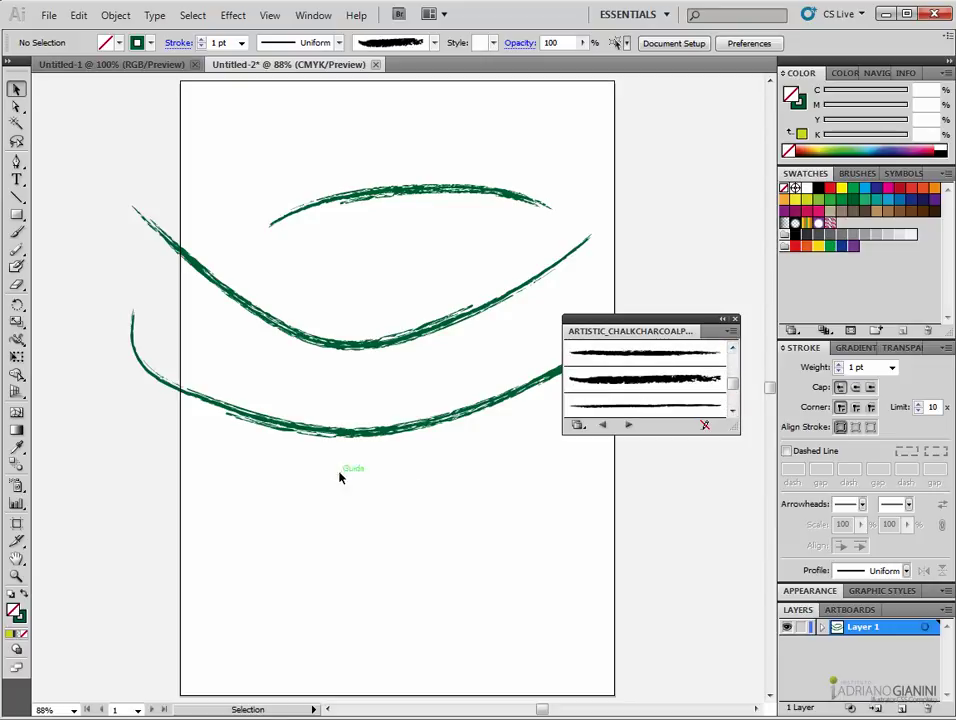
left_click(607, 389)
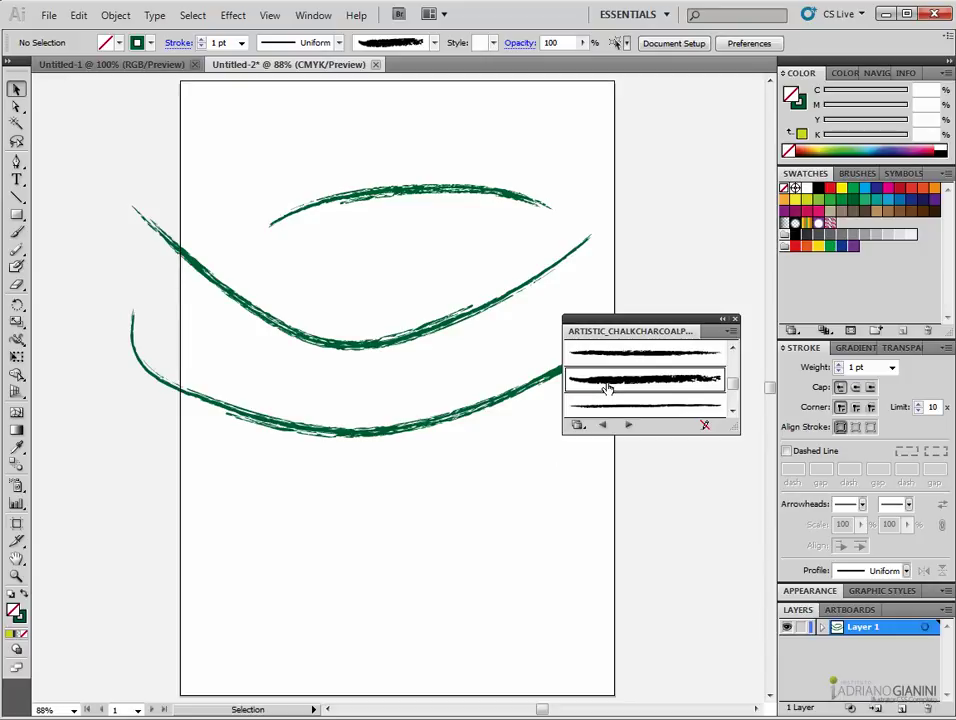
Hand-letter "IAG" with the Paintbrush below the three curved strokes.
left_click(17, 249)
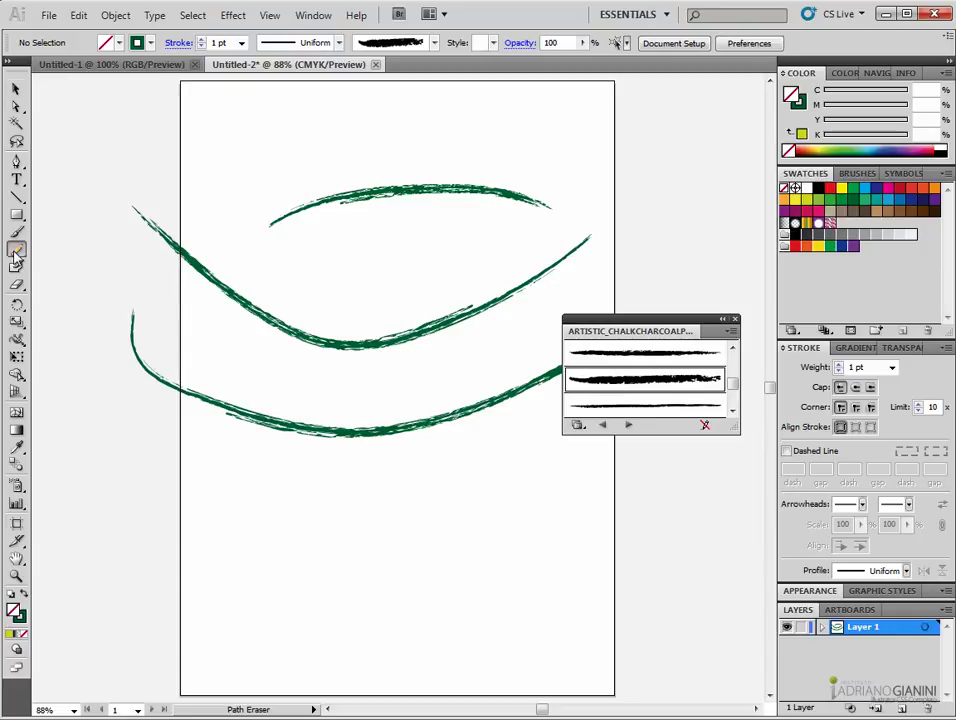
mouse_move(301, 470)
left_mouse_down()
mouse_move(316, 461)
mouse_move(338, 480)
left_mouse_up()
left_click(17, 231)
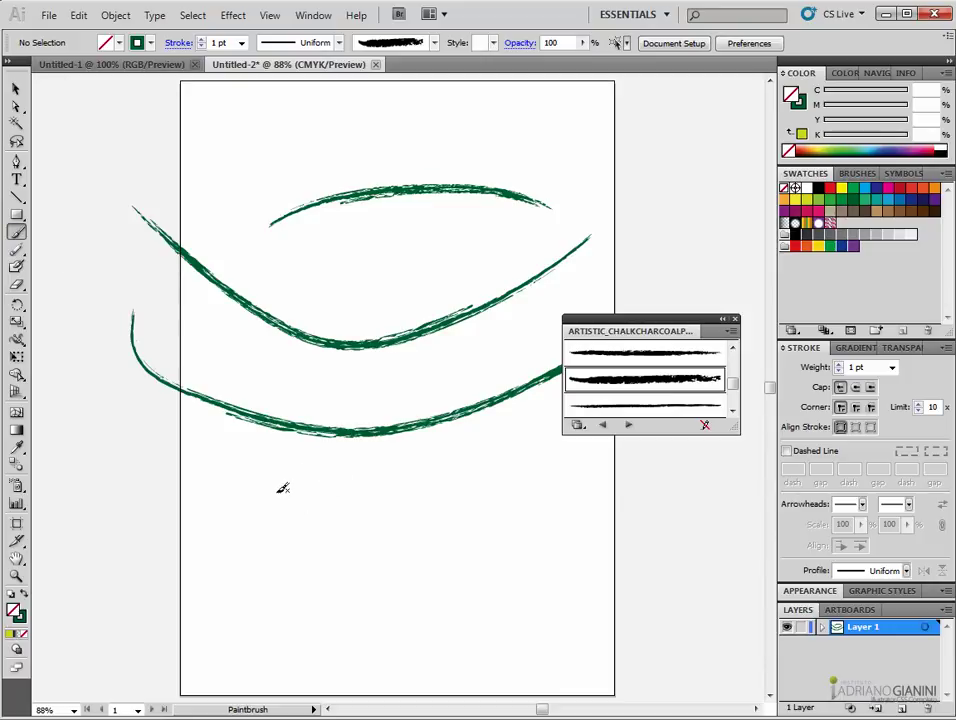
mouse_move(288, 482)
left_mouse_down()
mouse_move(354, 476)
mouse_move(319, 543)
mouse_move(357, 538)
left_mouse_up()
mouse_move(380, 452)
left_mouse_down()
mouse_move(370, 455)
mouse_move(422, 545)
left_mouse_up()
mouse_move(468, 552)
left_mouse_down()
mouse_move(486, 506)
mouse_move(483, 580)
left_mouse_up()
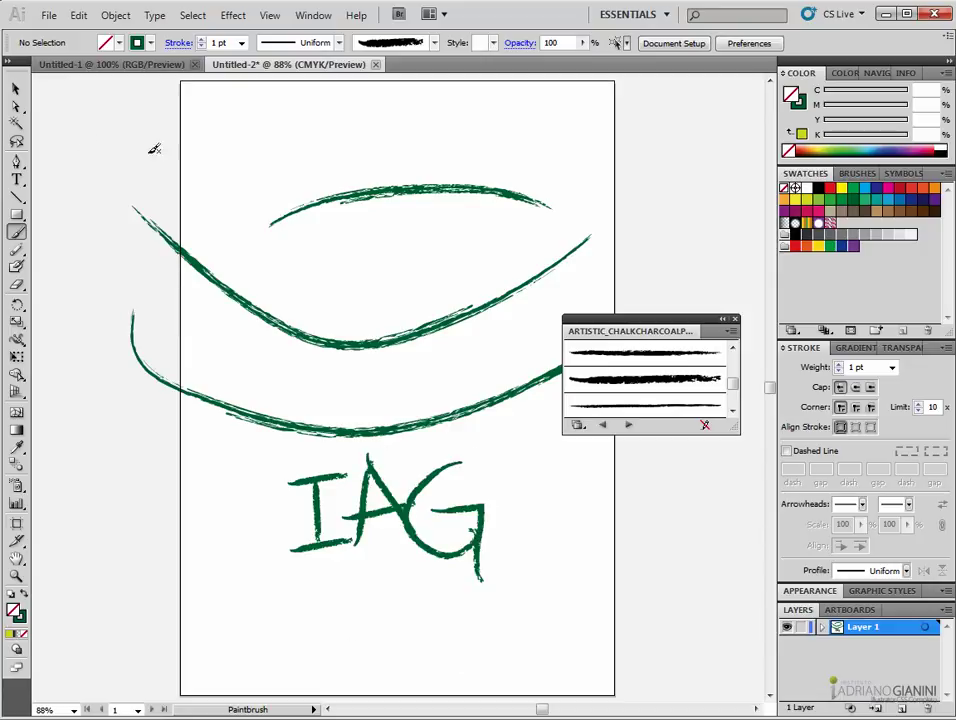
Delete the curved strokes and the hand-painted letters, clearing the artboard.
left_click(16, 89)
mouse_move(115, 635)
left_mouse_down()
mouse_move(401, 433)
mouse_move(568, 198)
left_mouse_up()
key("Delete")
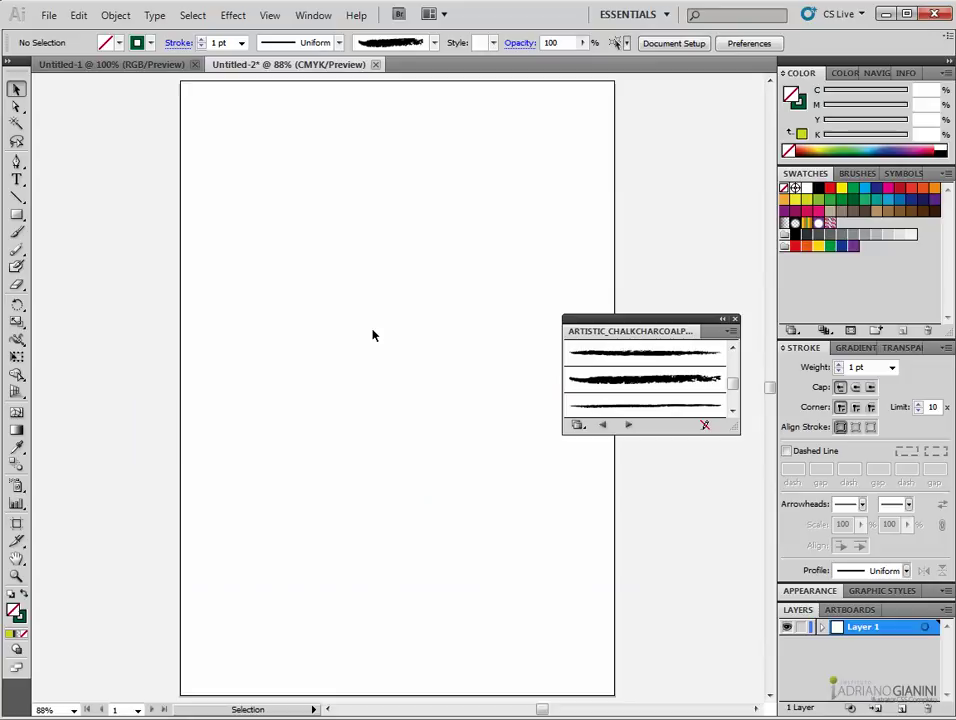
left_click(277, 16)
mouse_move(311, 20)
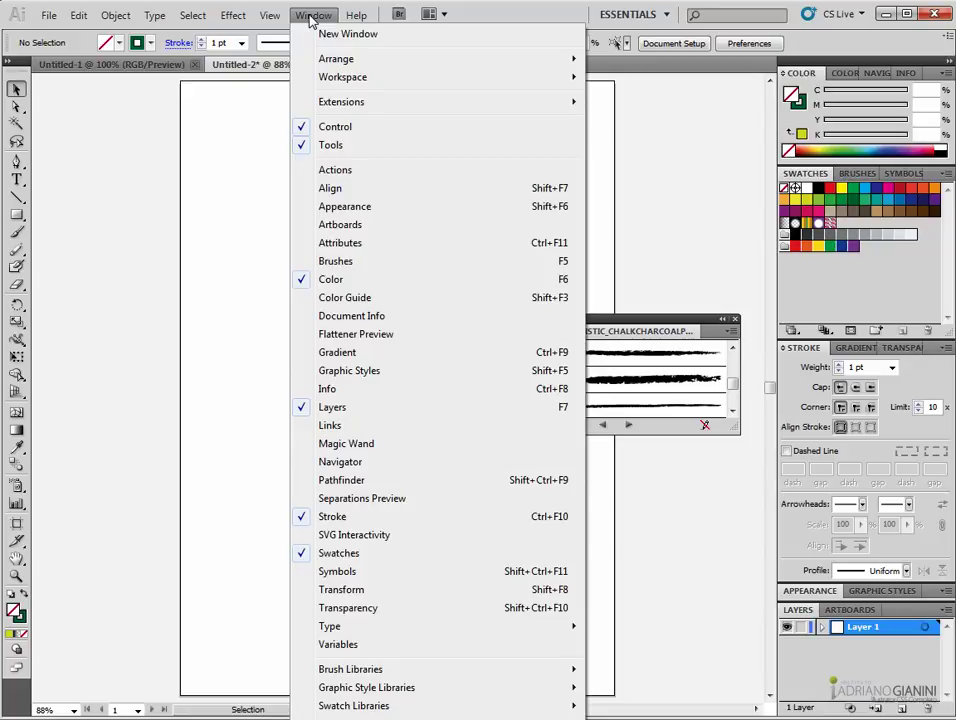
mouse_move(383, 672)
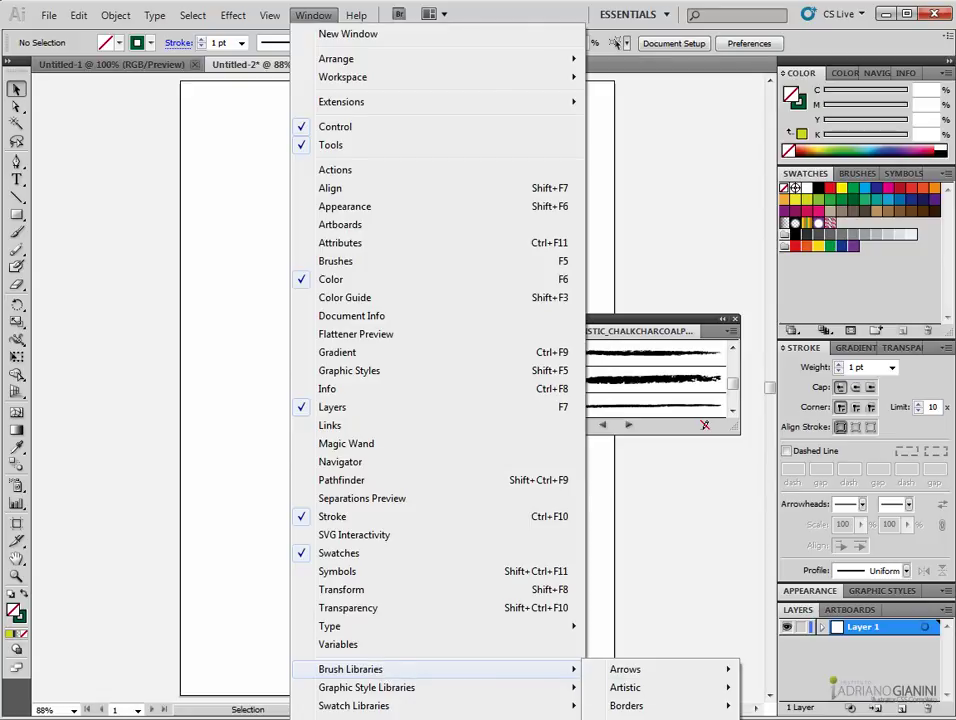
left_click(621, 326)
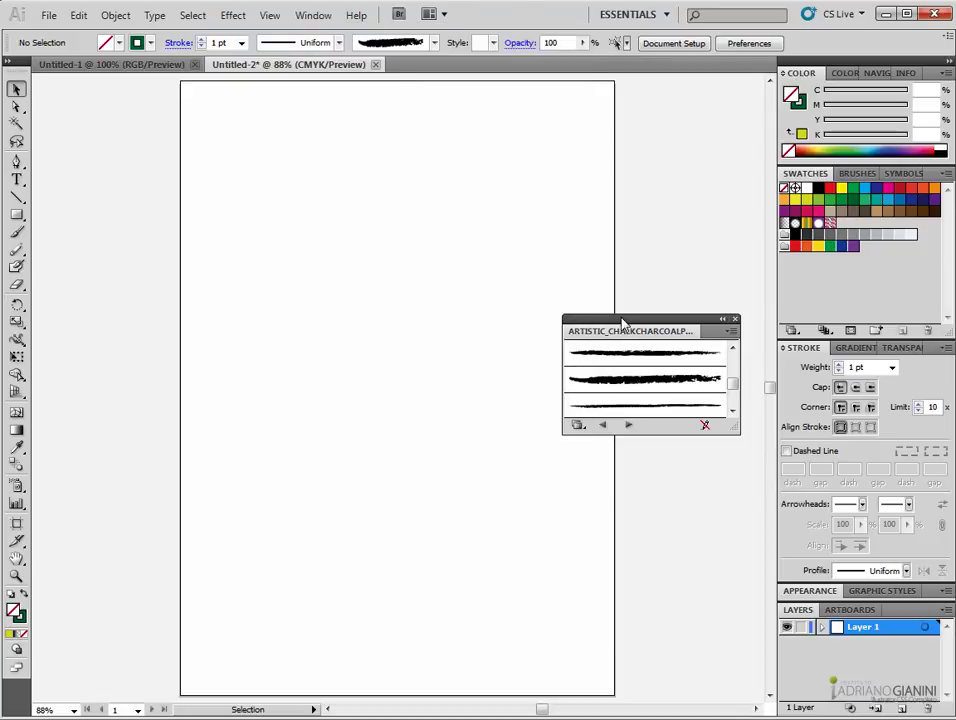
Load the Grunge brushes vector pack library from the Vector Packs.
left_click(577, 426)
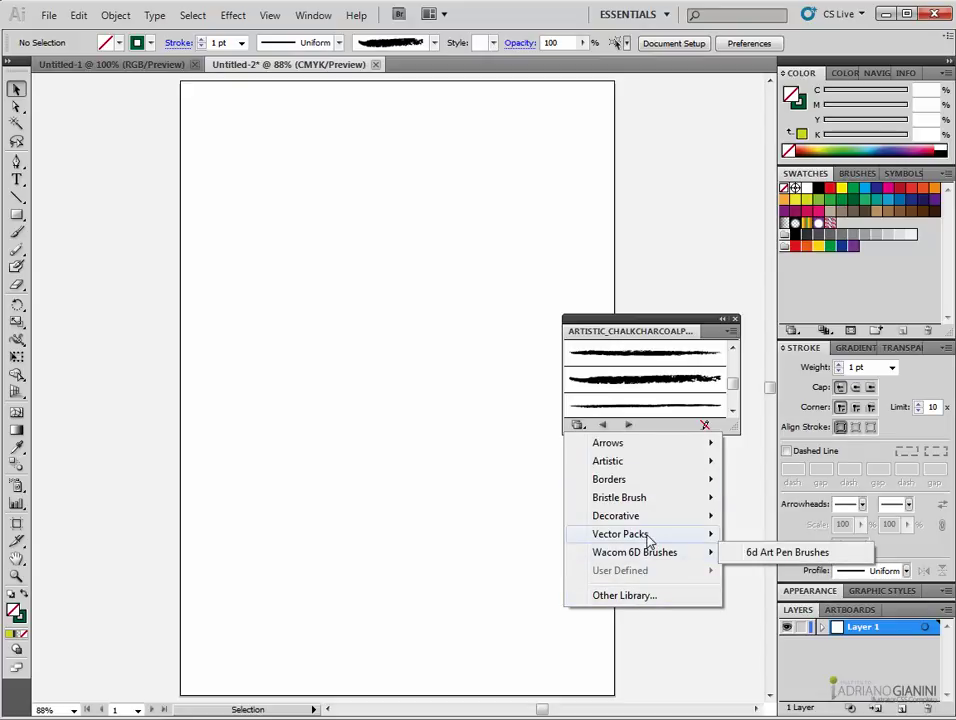
mouse_move(649, 541)
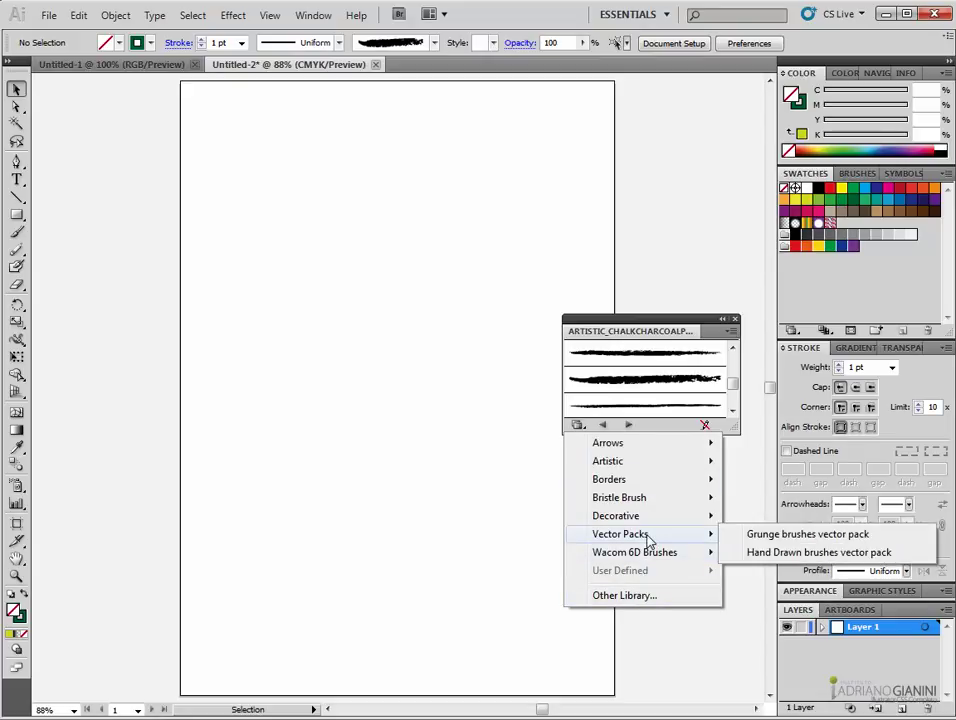
left_click(733, 535)
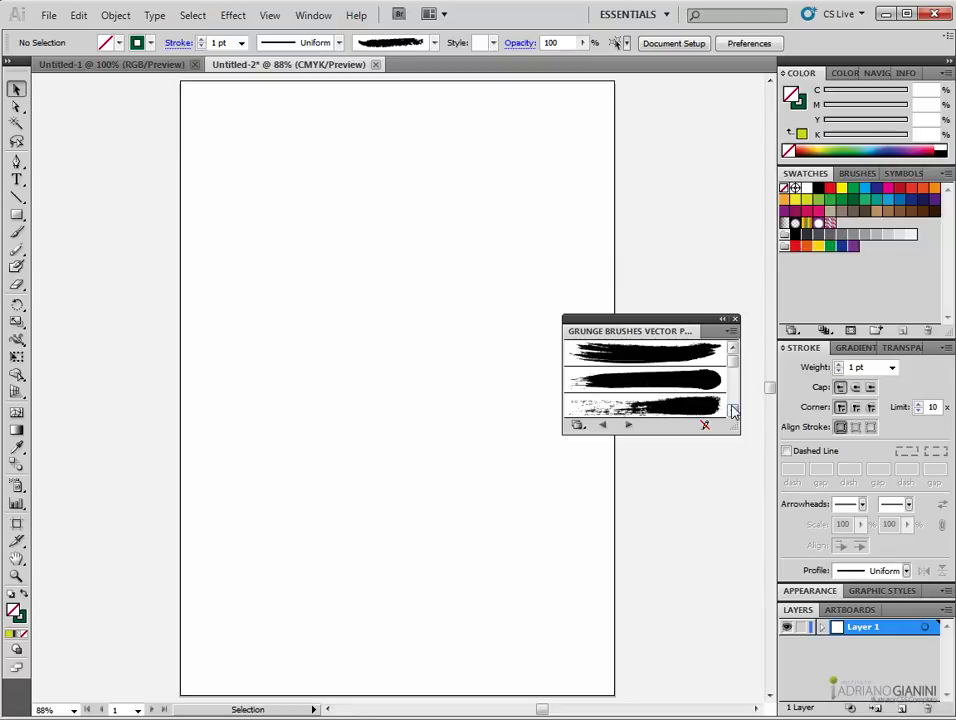
Paint a wide curved Paintbrush stroke across the upper artboard, running from upper right to lower left, with the dry, streaky grunge brush.
scroll(729, 408, "down", 2)
left_click_drag(733, 385, 732, 373)
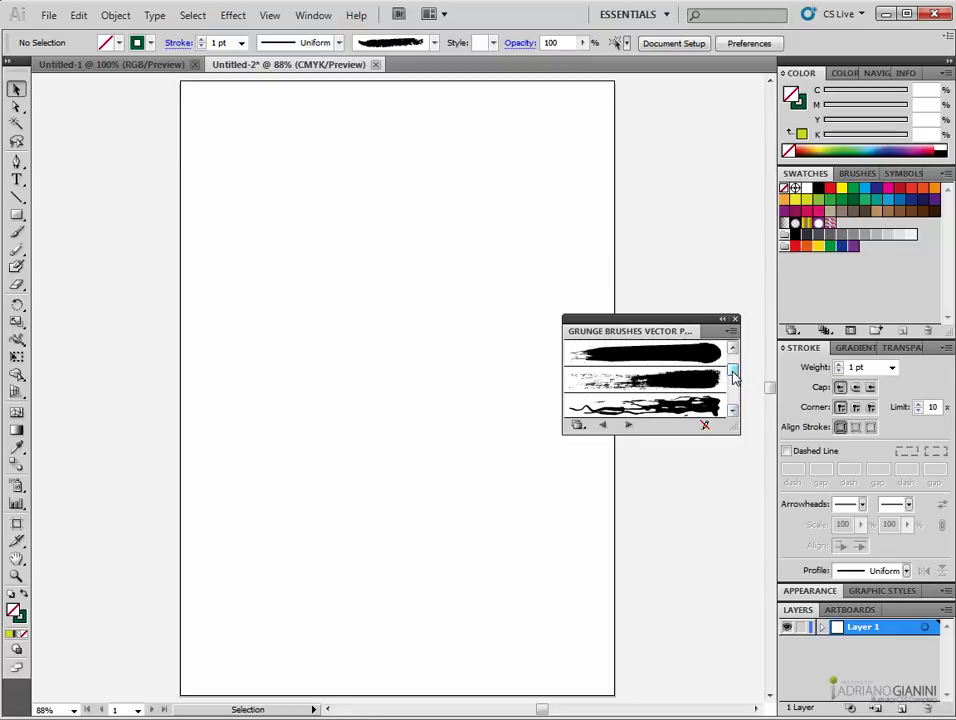
left_click(690, 380)
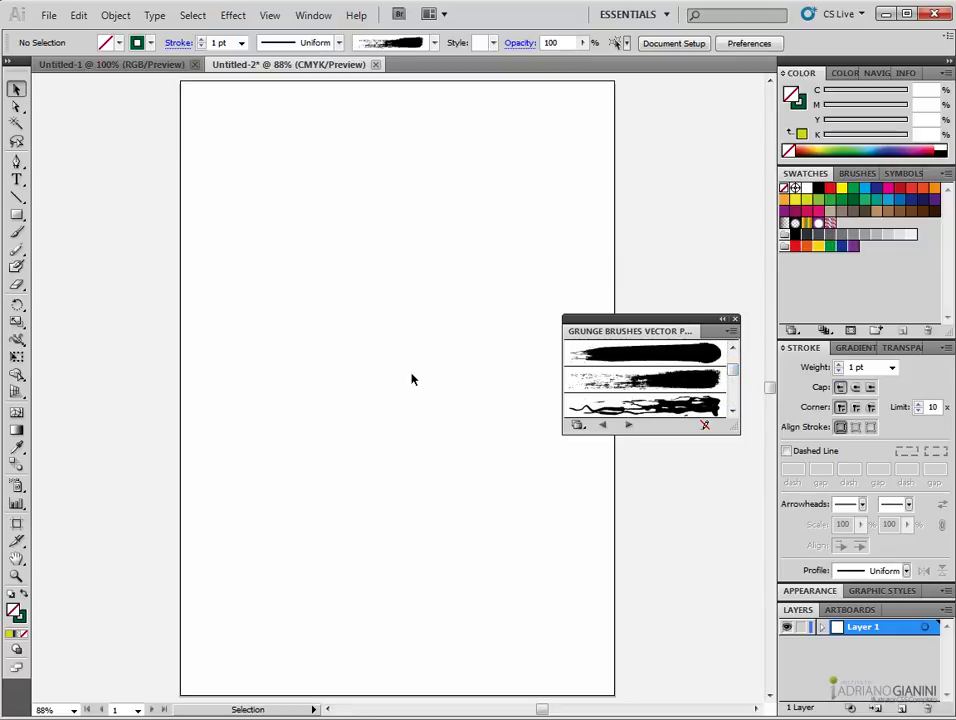
left_click(16, 234)
mouse_move(560, 189)
left_mouse_down()
mouse_move(367, 288)
mouse_move(258, 303)
left_mouse_up()
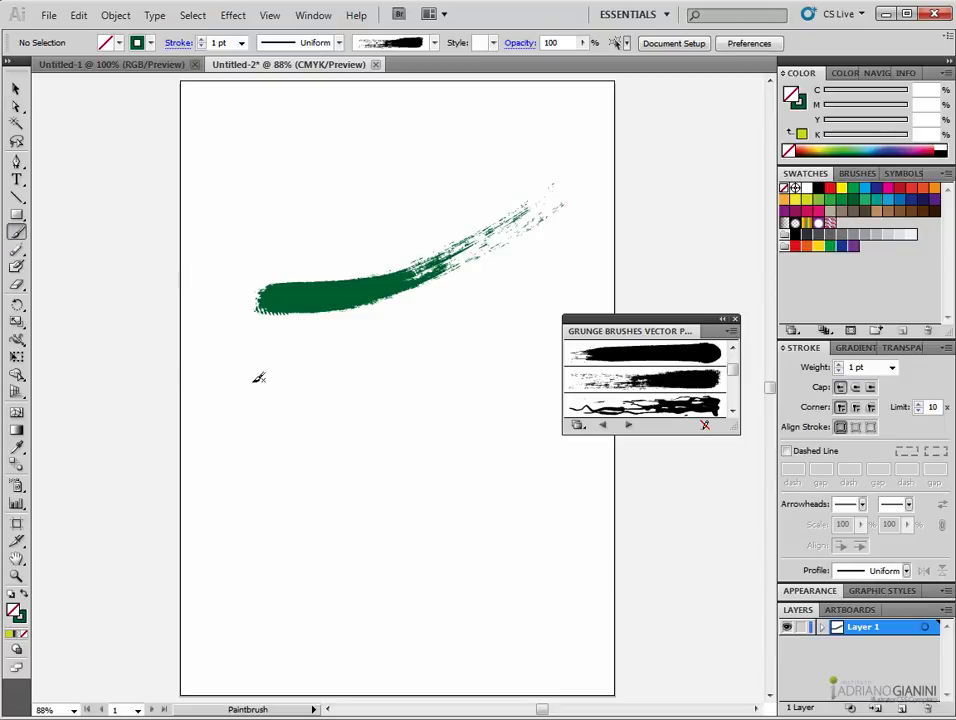
Paint a long horizontal grunge-brush stroke below the curved green one and move it left past the artboard's left edge.
left_click_drag(283, 372, 700, 366)
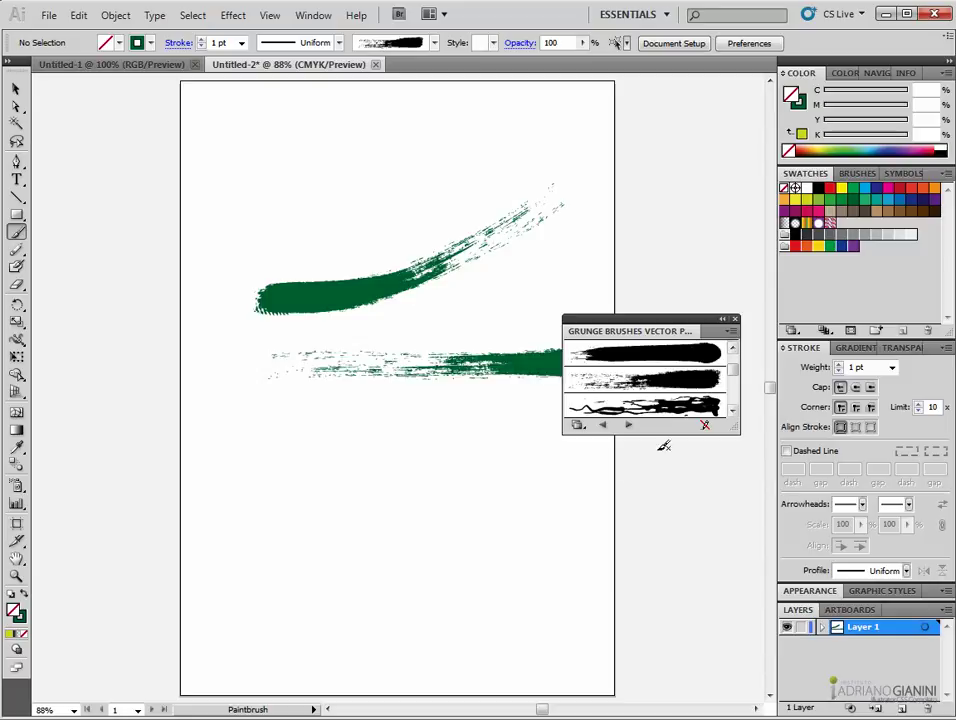
left_click(14, 88)
mouse_move(512, 367)
left_mouse_down()
mouse_move(523, 367)
mouse_move(340, 350)
left_mouse_up()
left_click(399, 397)
left_click(412, 348)
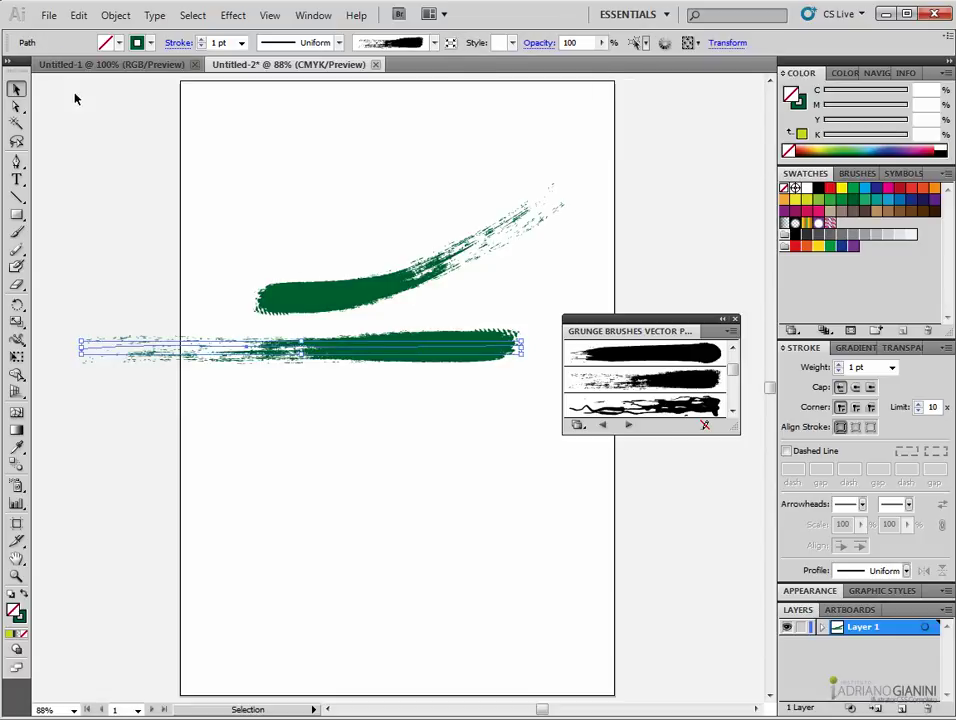
Recolor the horizontal stroke with the magenta swatch (C=0 M=95 Y=20 K=0) and deselect it.
left_click(108, 42)
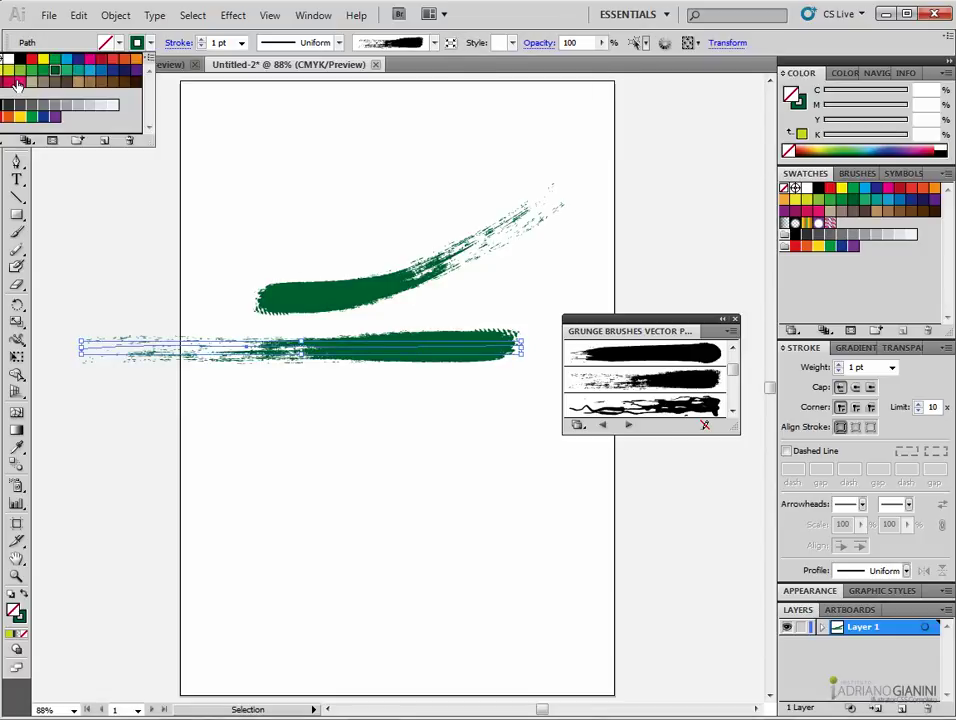
left_click(17, 84)
left_click(188, 470)
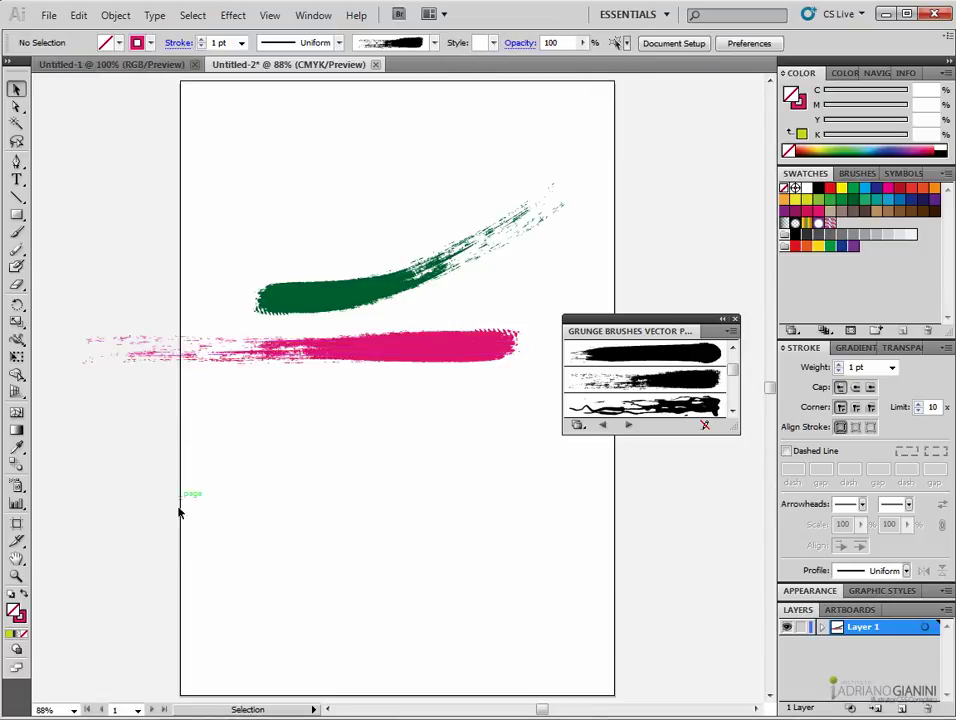
Try to set the stroke color to dark magenta 870842 with the Color Picker.
double_click(18, 614)
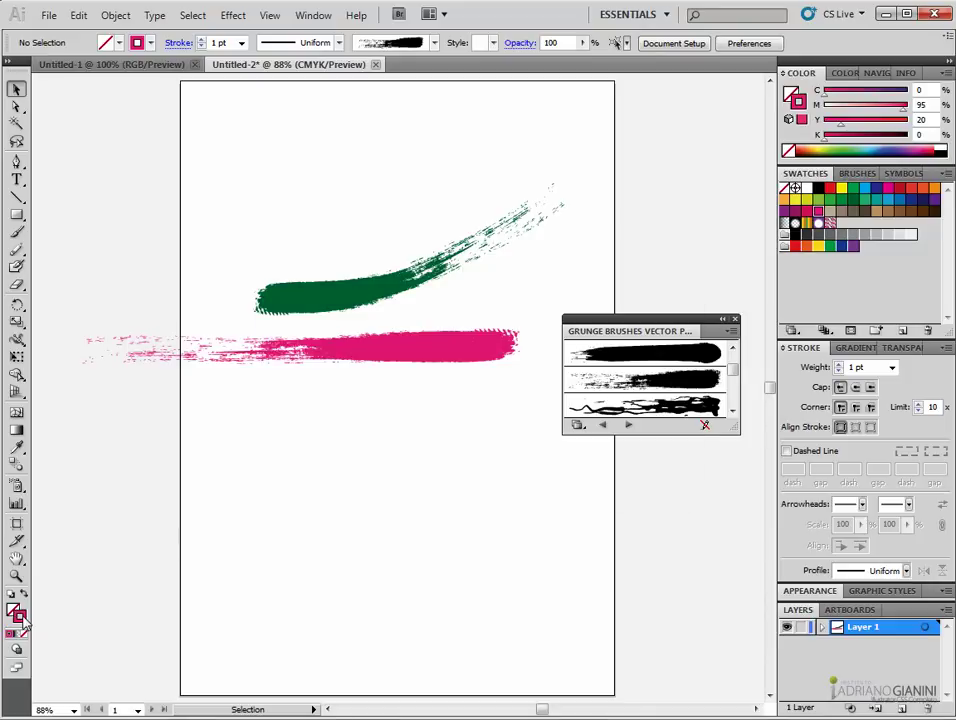
left_click(466, 361)
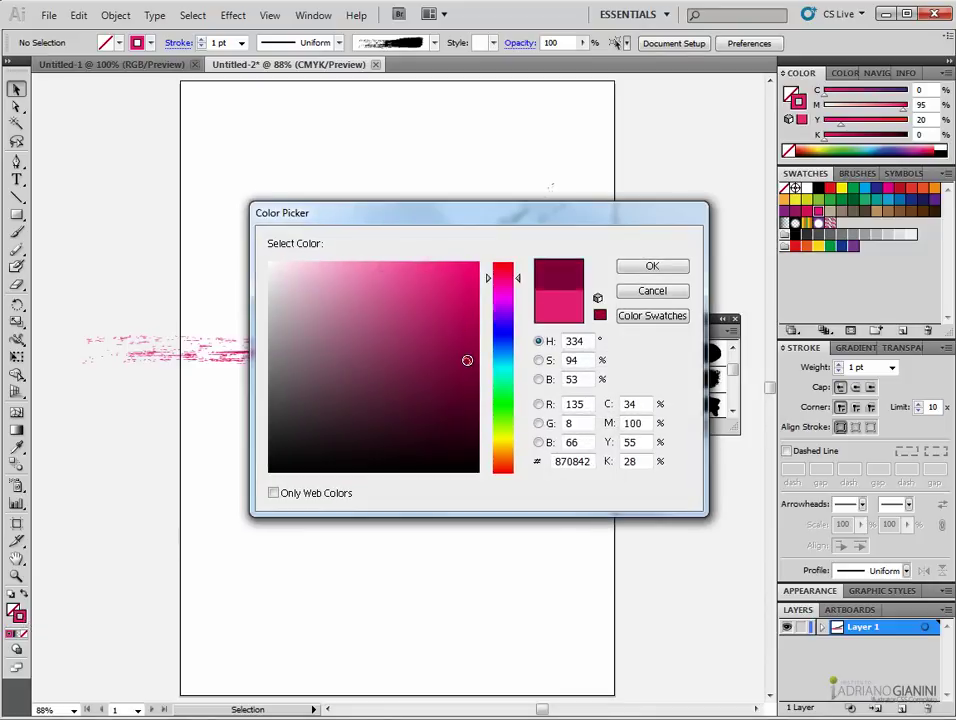
left_click(652, 265)
left_click(410, 352)
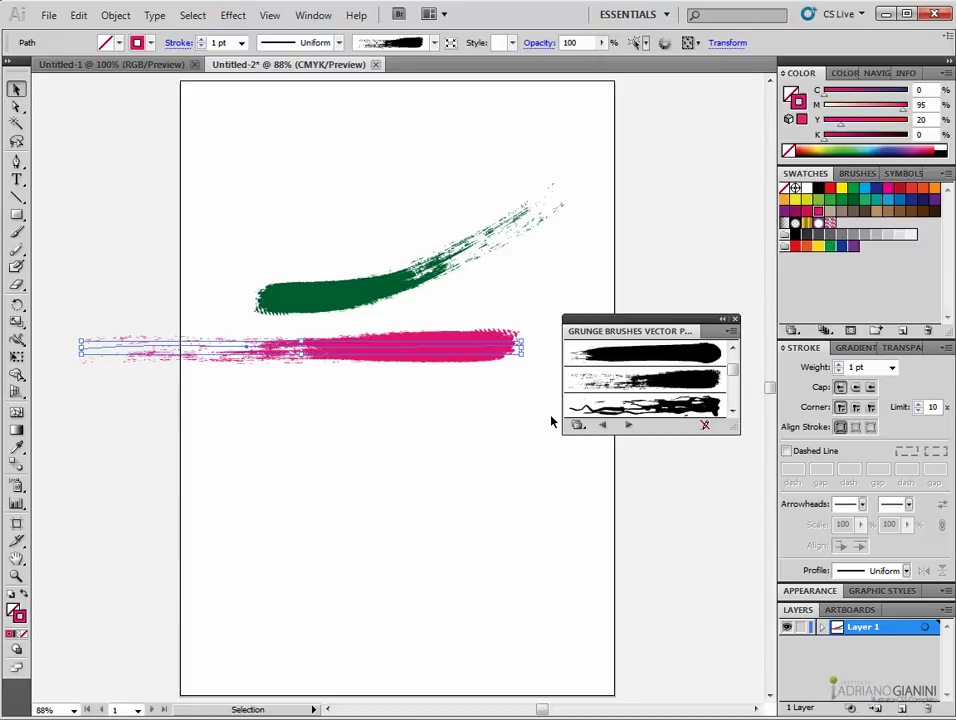
left_click(226, 310)
Paint a short slanted magenta Paintbrush stroke below the horizontal one with the same grunge brush.
left_click(16, 231)
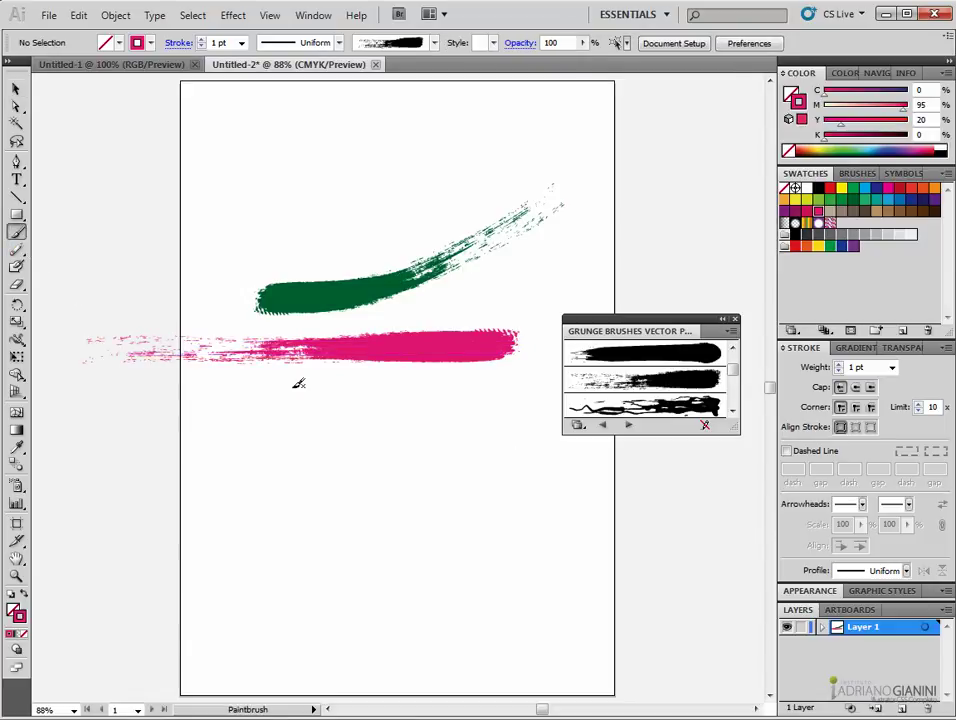
left_click_drag(427, 421, 252, 462)
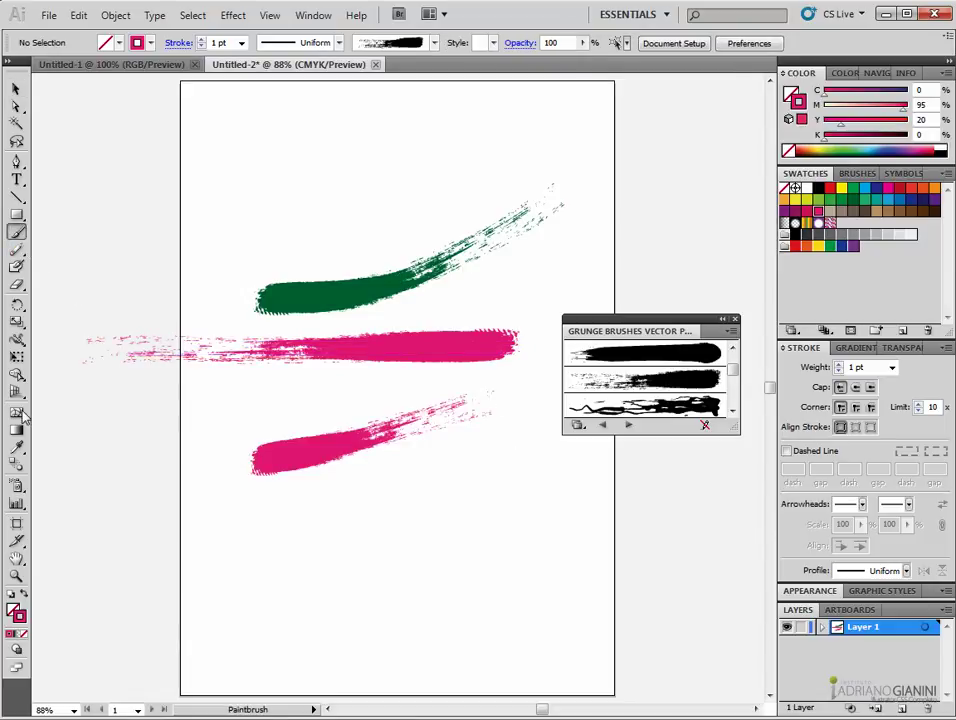
left_click(16, 89)
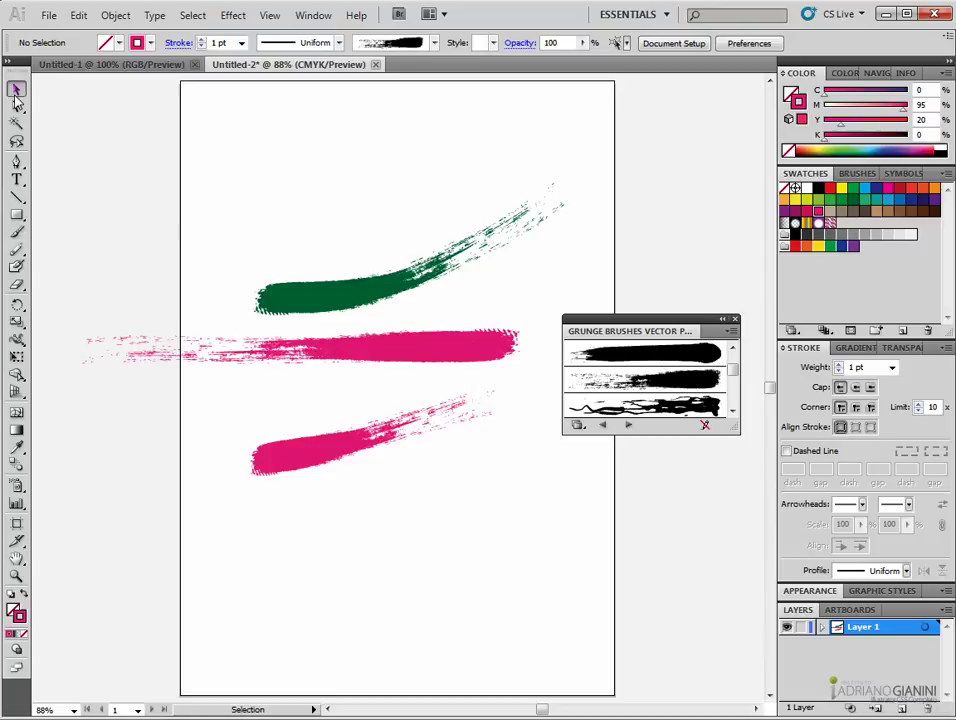
Try to pick dark magenta 8C0D47 as the stroke color in the Color Picker.
double_click(18, 616)
left_click(460, 357)
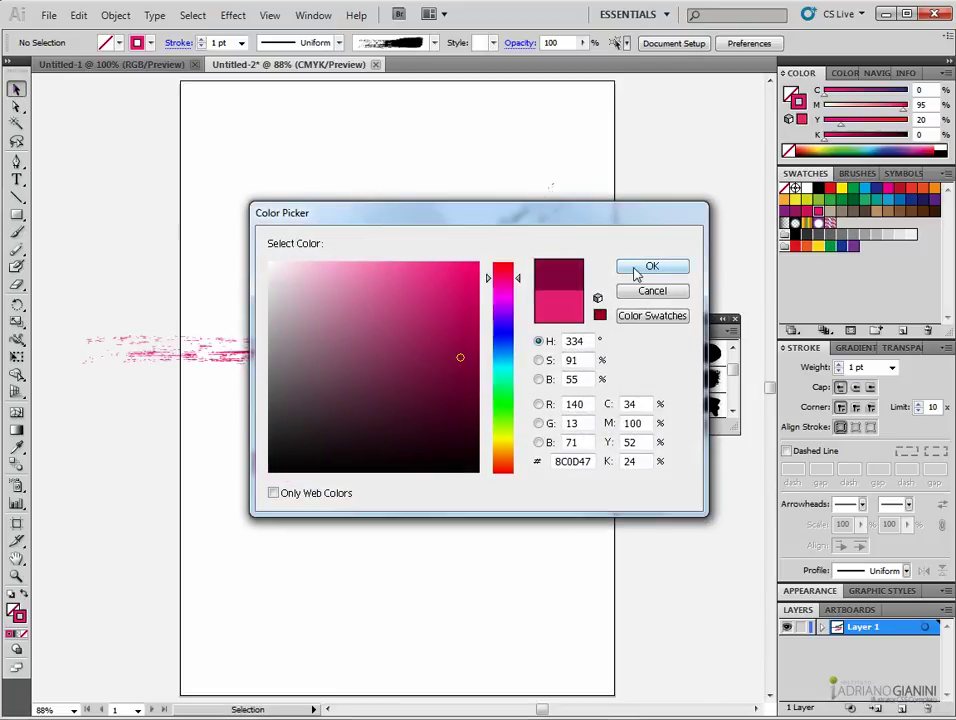
left_click(634, 268)
Delete the short slanted magenta stroke and leave the other strokes deselected.
left_click(342, 449)
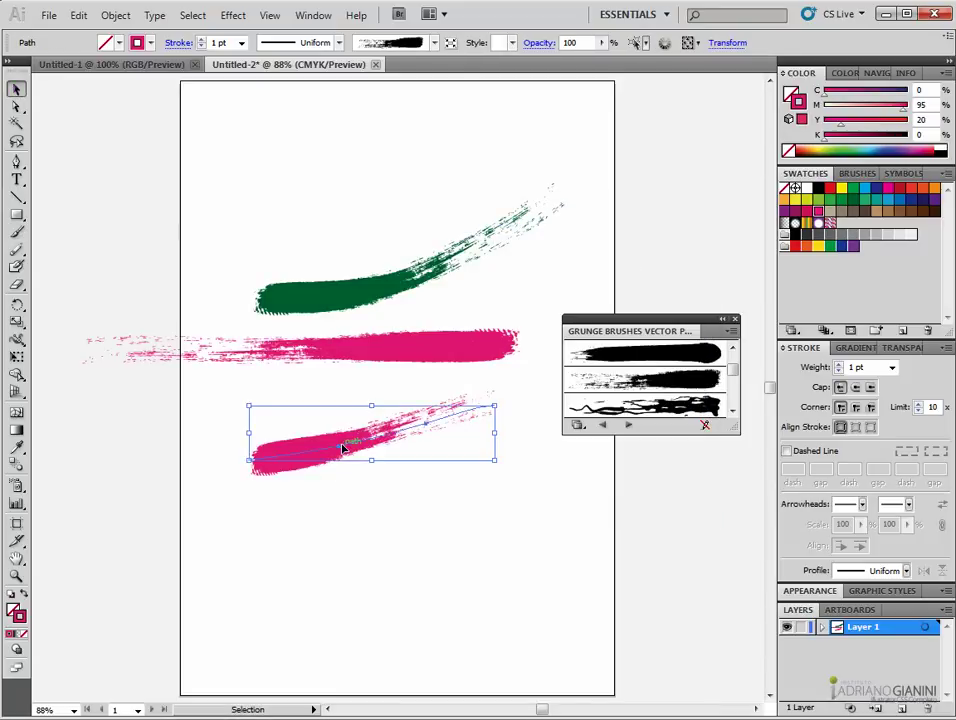
key("Delete")
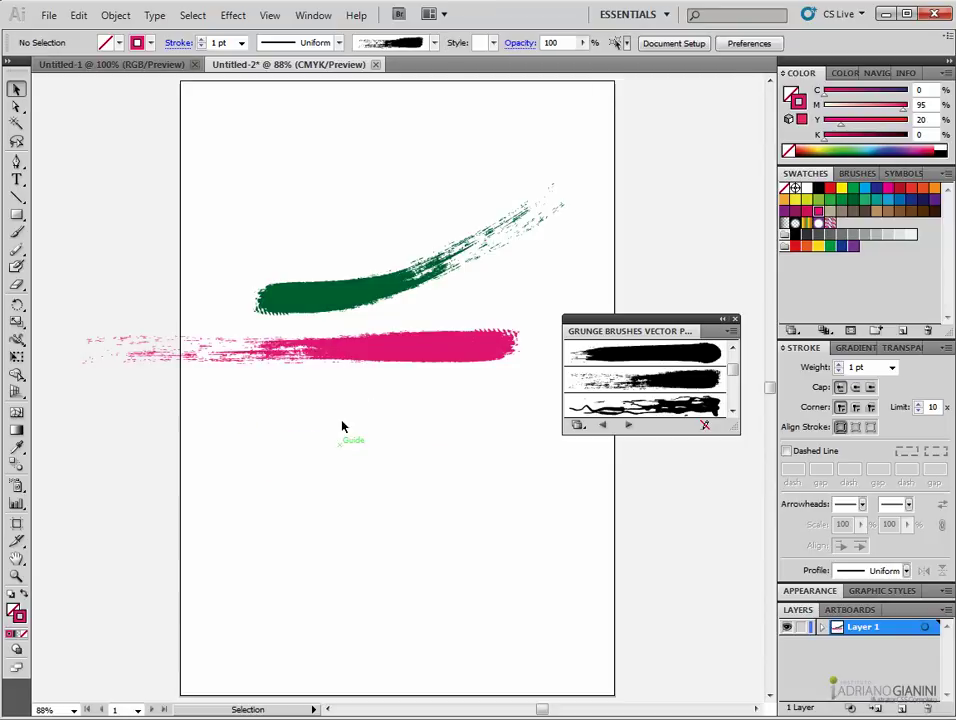
mouse_move(89, 493)
left_mouse_down()
mouse_move(401, 377)
mouse_move(519, 156)
left_mouse_up()
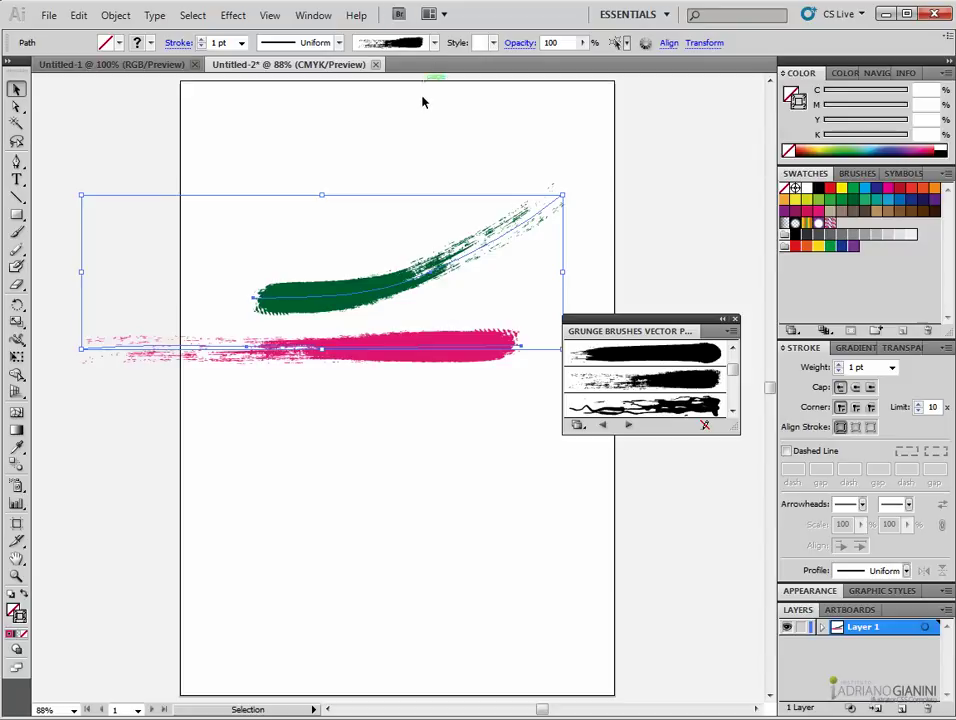
left_click(478, 100)
Examine the Art Brush Options of Grunge Brush Vector Pack 03, including its width, direction, flip and colorization settings.
left_click(436, 45)
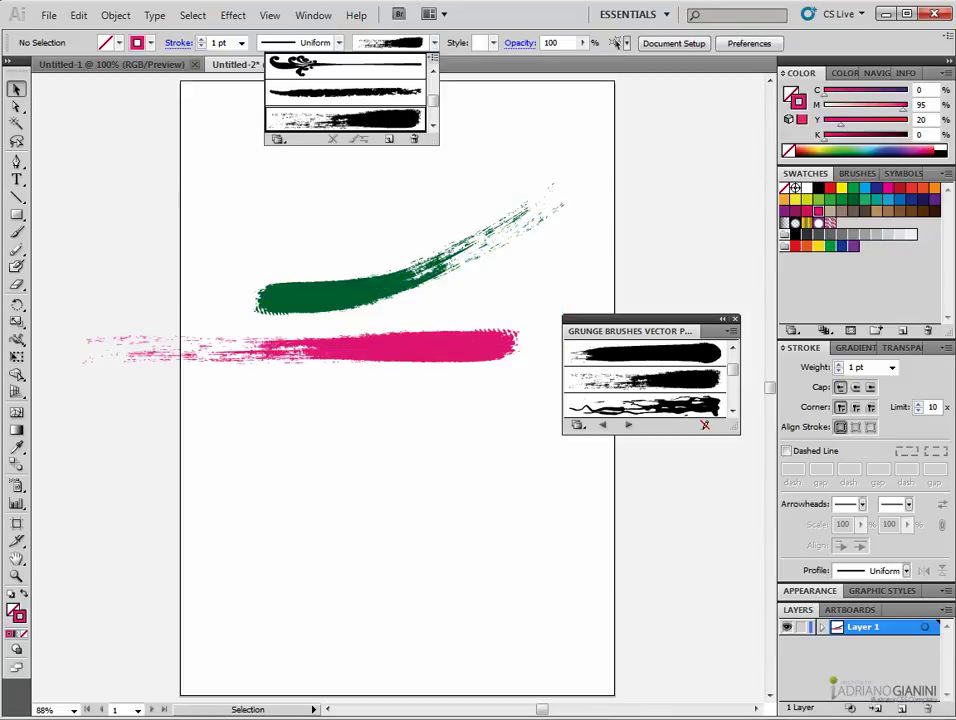
key("Escape")
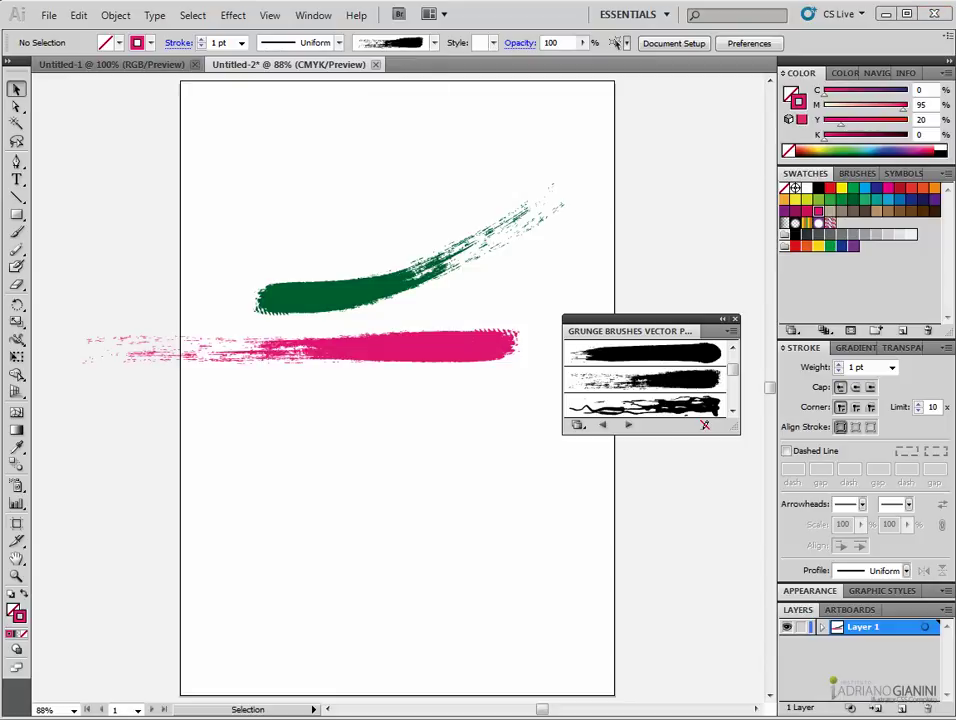
left_click(434, 43)
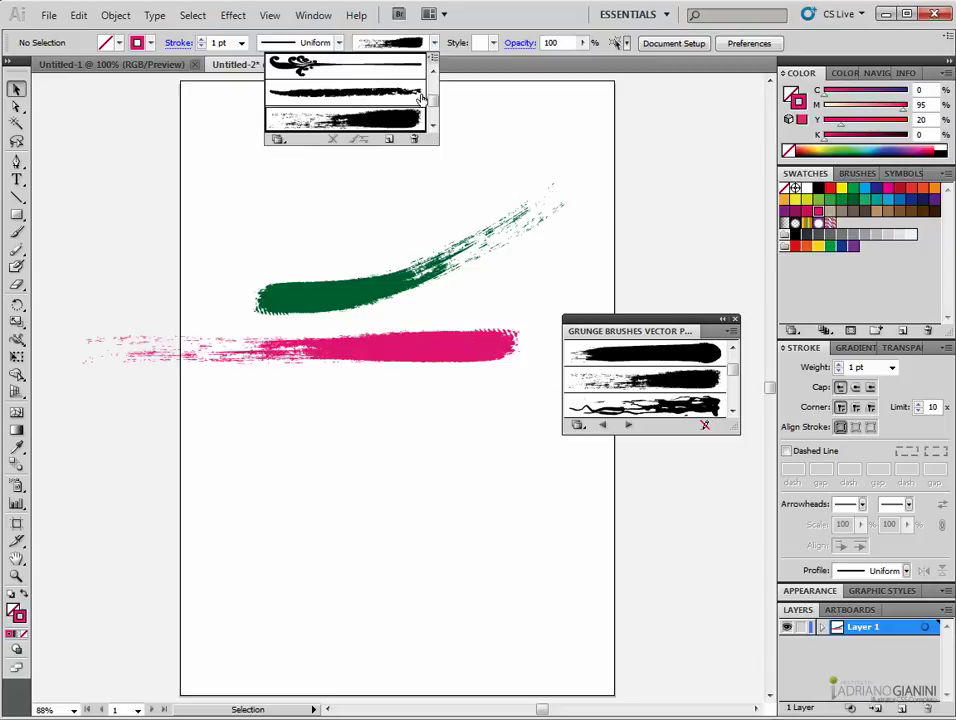
double_click(401, 121)
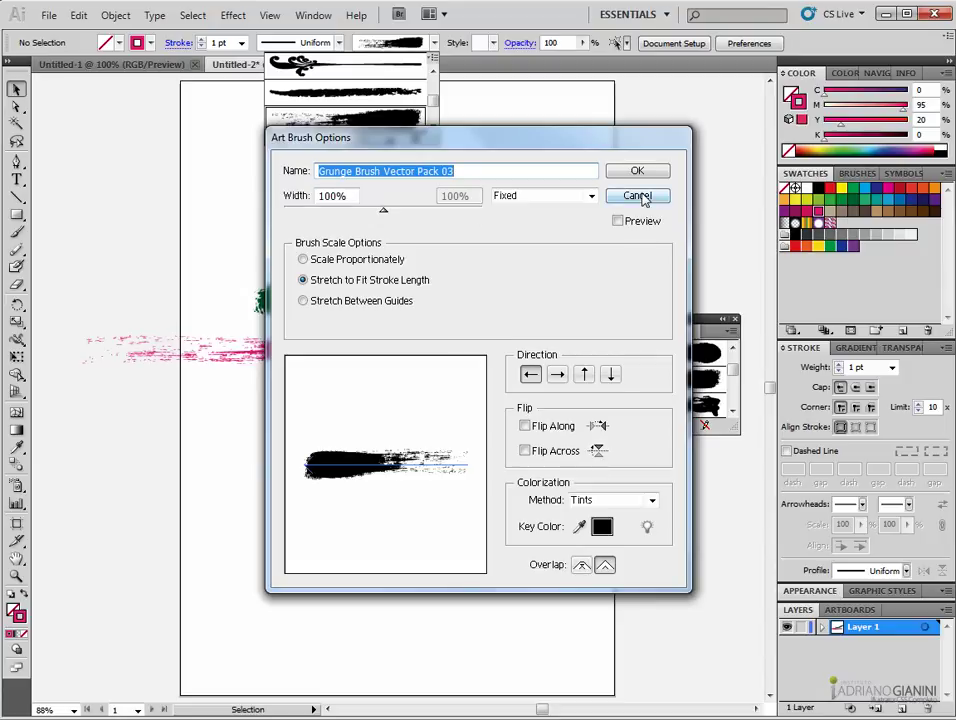
left_click(531, 428)
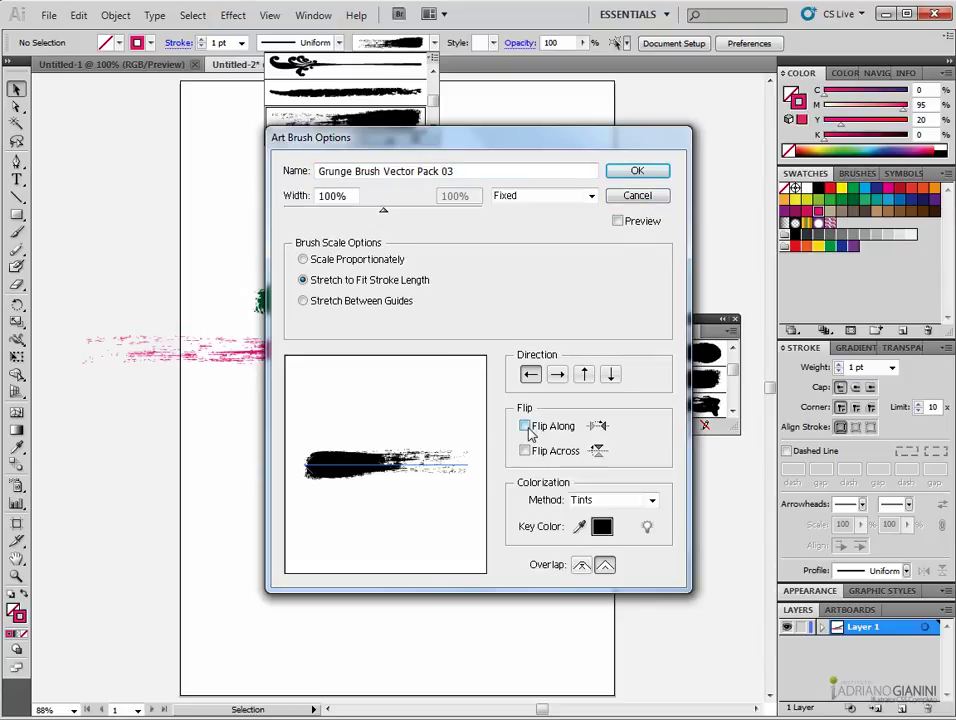
left_click(625, 499)
left_click(632, 496)
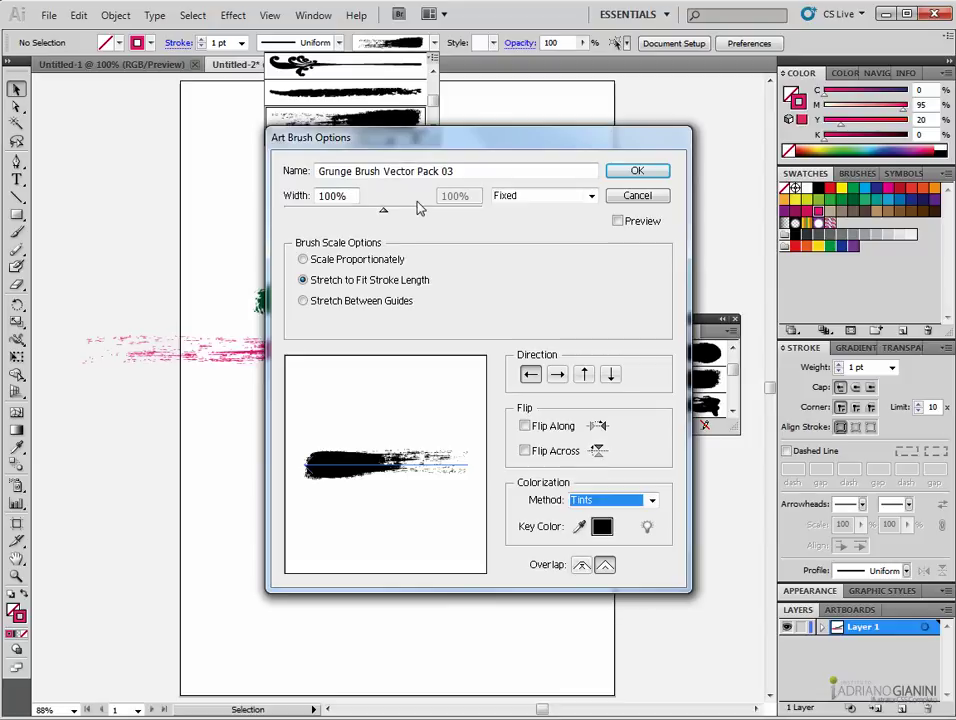
left_click(627, 174)
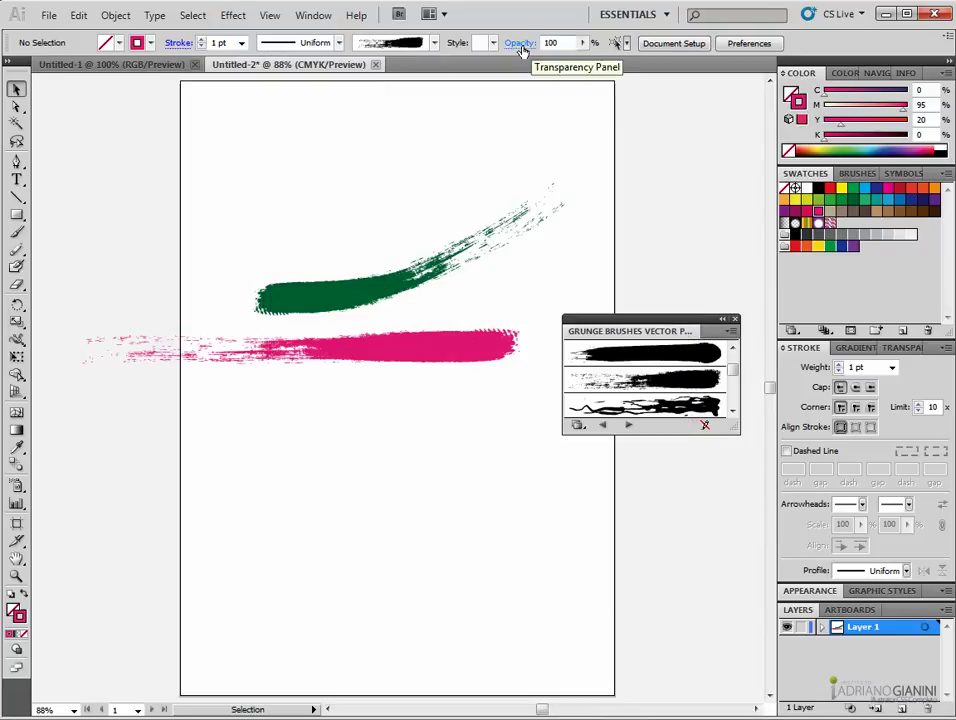
Set the opacity for new strokes to 50%.
left_click(493, 43)
left_click(582, 43)
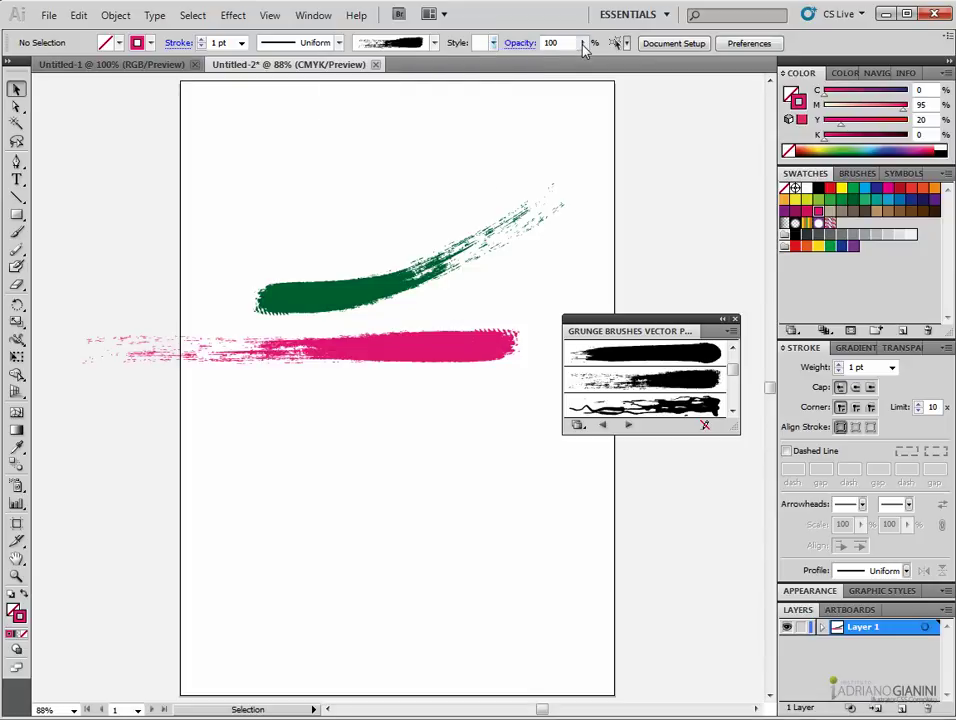
left_click(582, 43)
left_click_drag(580, 57, 549, 62)
left_click(342, 137)
Paint three semi-transparent magenta grunge strokes rising to the right above the curved green stroke.
left_click(16, 231)
left_click_drag(425, 173, 426, 173)
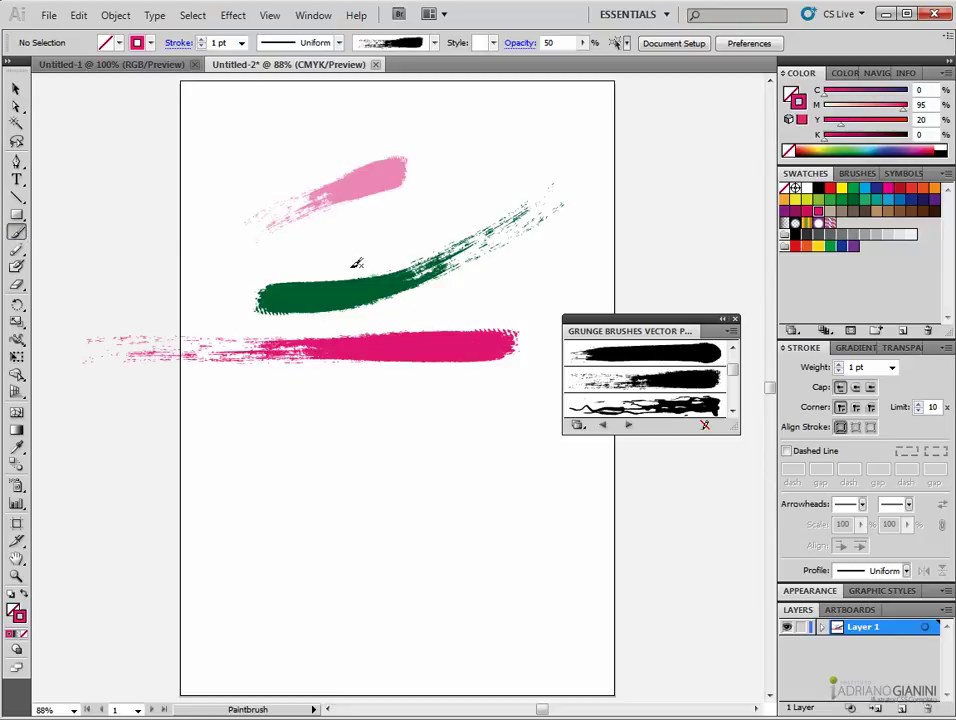
left_click_drag(262, 236, 490, 124)
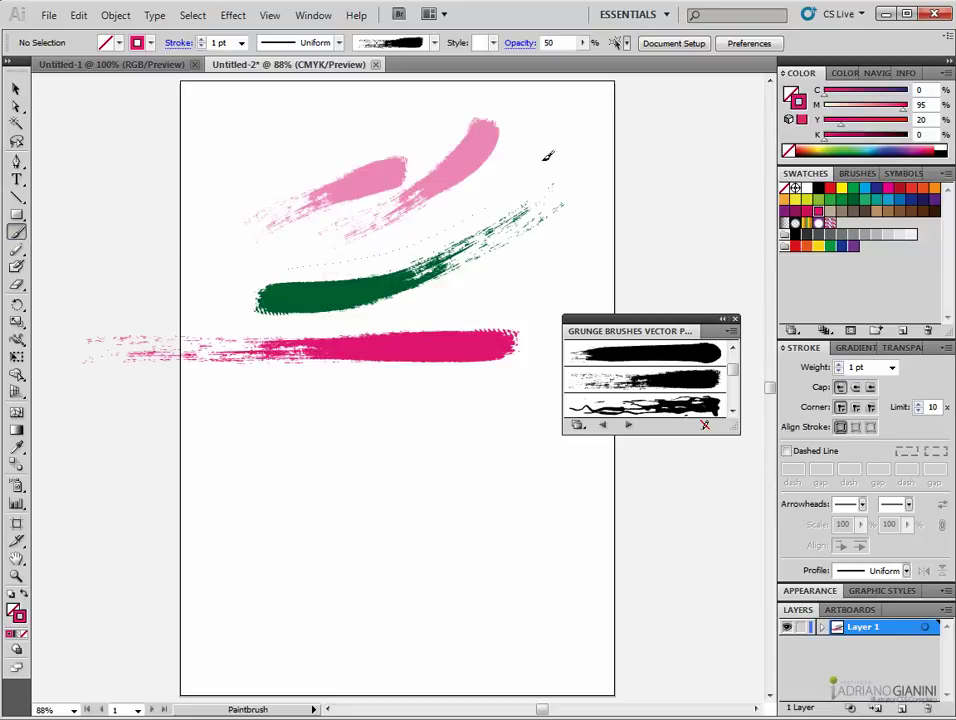
left_click_drag(453, 225, 560, 137)
left_click(16, 89)
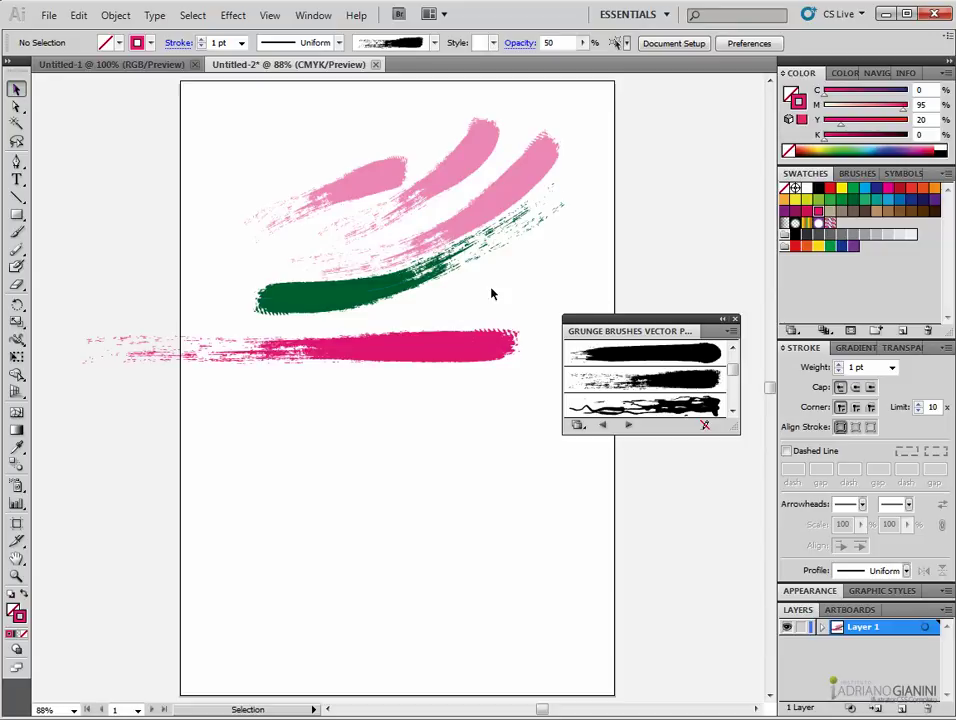
Select all the green and magenta strokes and delete them, clearing the artboard.
left_click(478, 224)
left_click(320, 309)
left_click(110, 523)
mouse_move(102, 514)
left_mouse_down()
mouse_move(352, 270)
mouse_move(633, 103)
left_mouse_up()
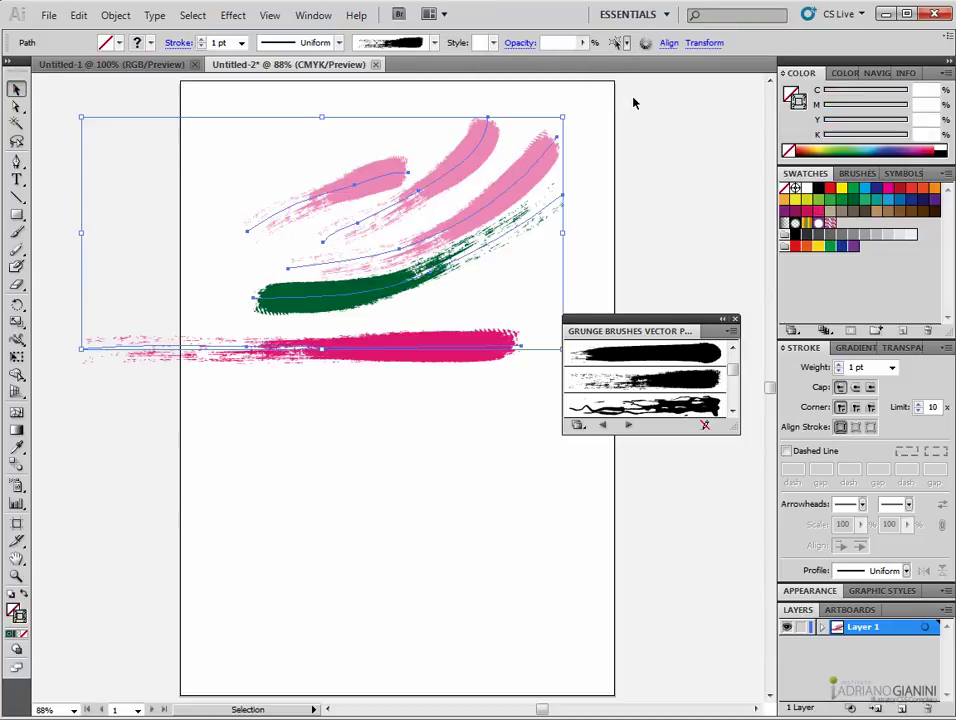
key("Delete")
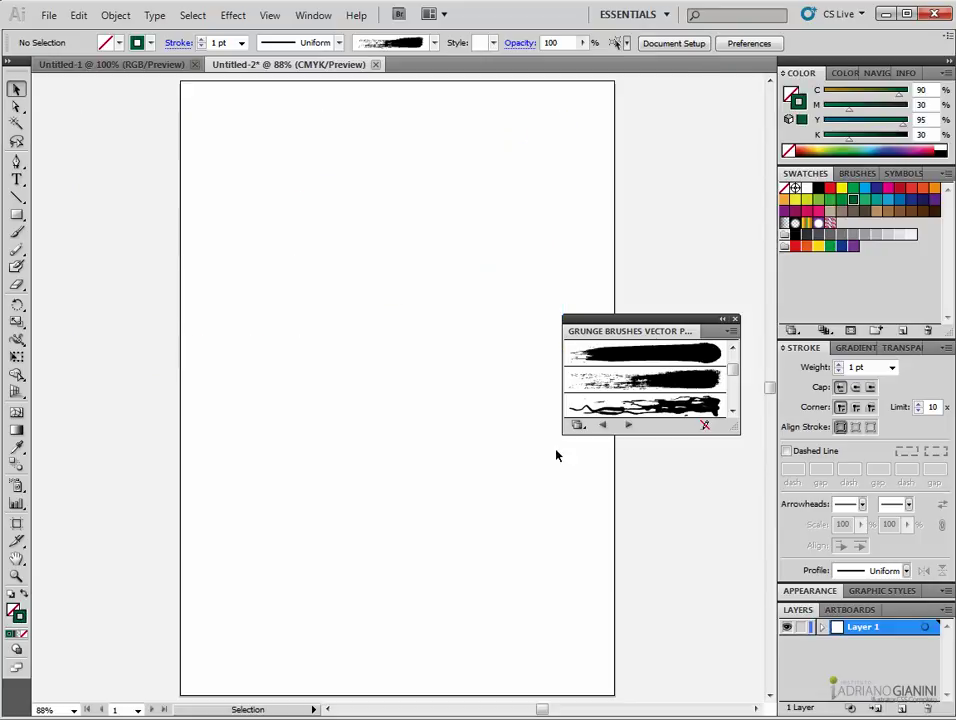
Paint a looping green stroke and a wavy one beneath it with the stringy, tangled grunge brush.
left_click(661, 410)
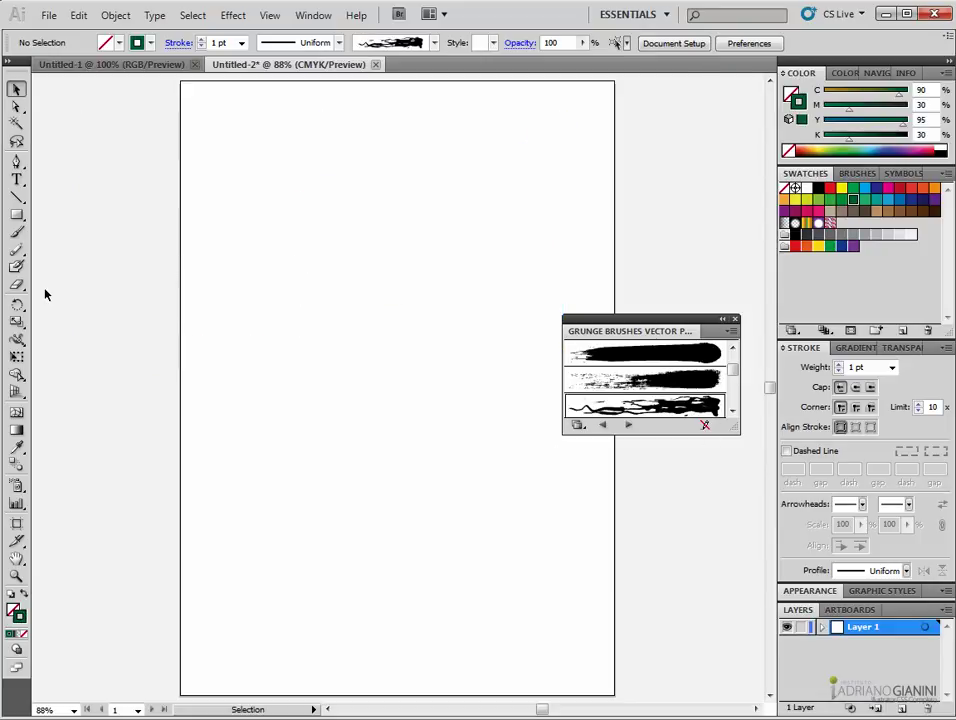
left_click(16, 231)
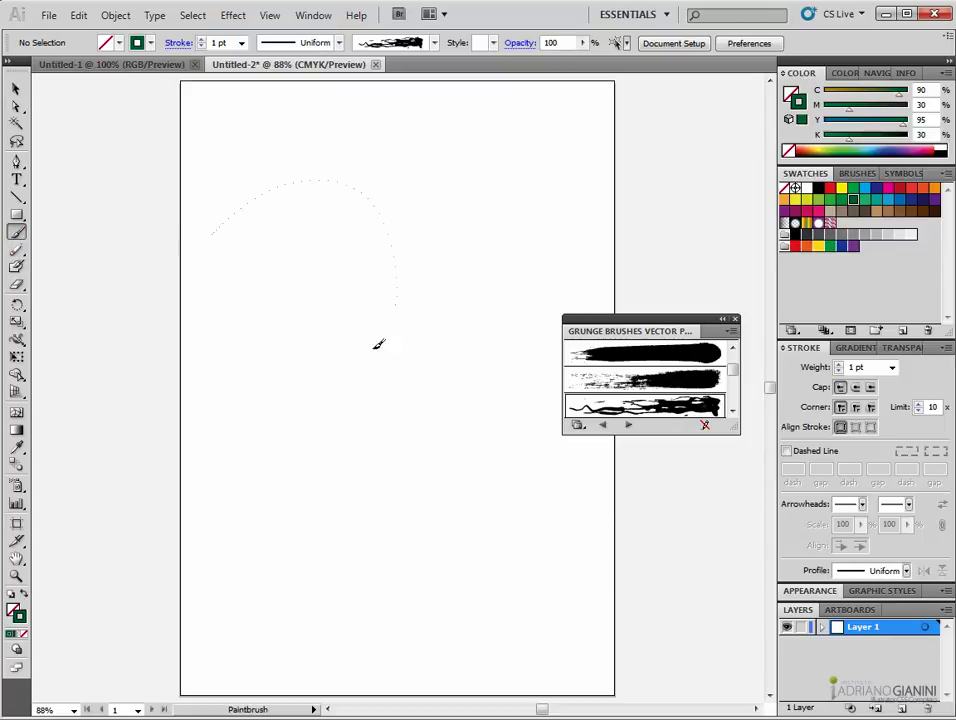
left_click_drag(403, 297, 497, 135)
left_click_drag(452, 370, 175, 468)
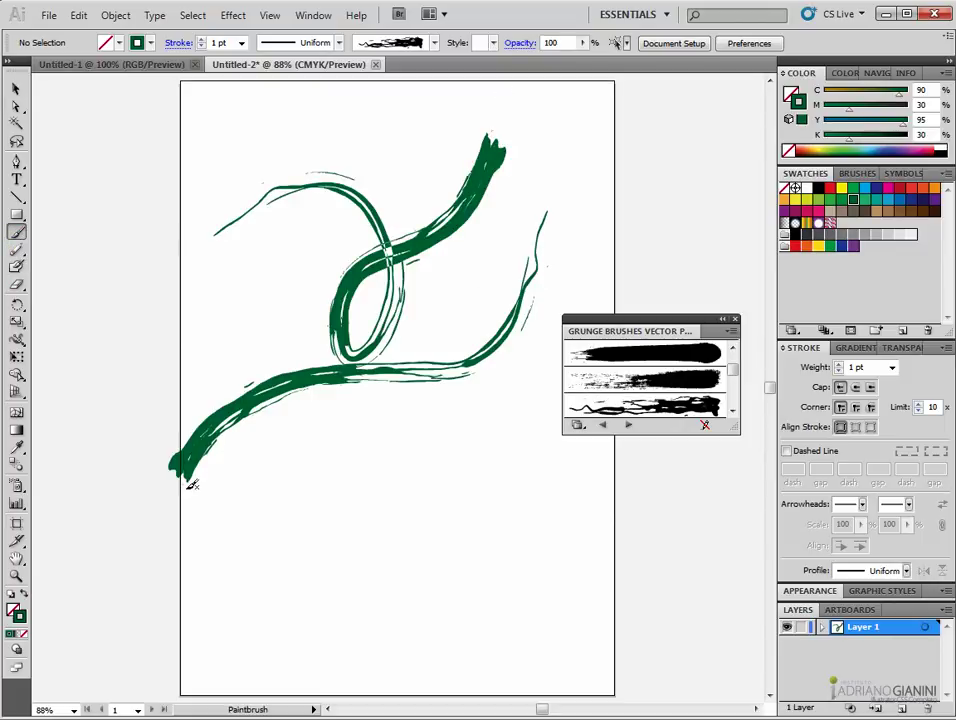
key("v")
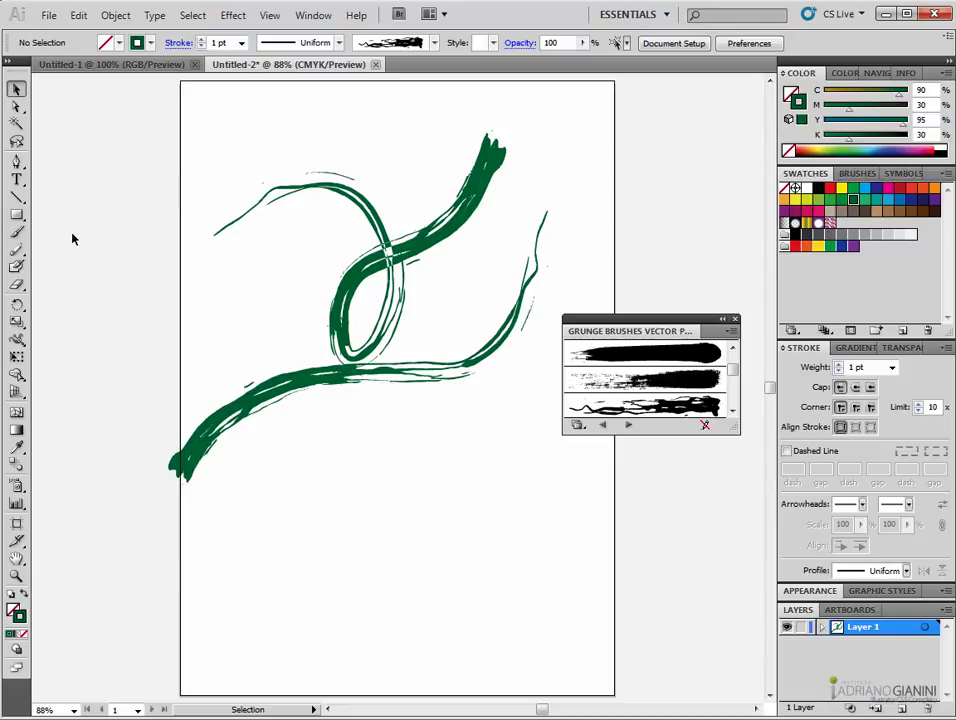
Paint a diagonal and a wide sweeping green Paintbrush stroke across the lower artboard with the ragged, tapering grunge brush further down the library.
left_click(732, 382)
left_click(732, 387)
left_click(655, 405)
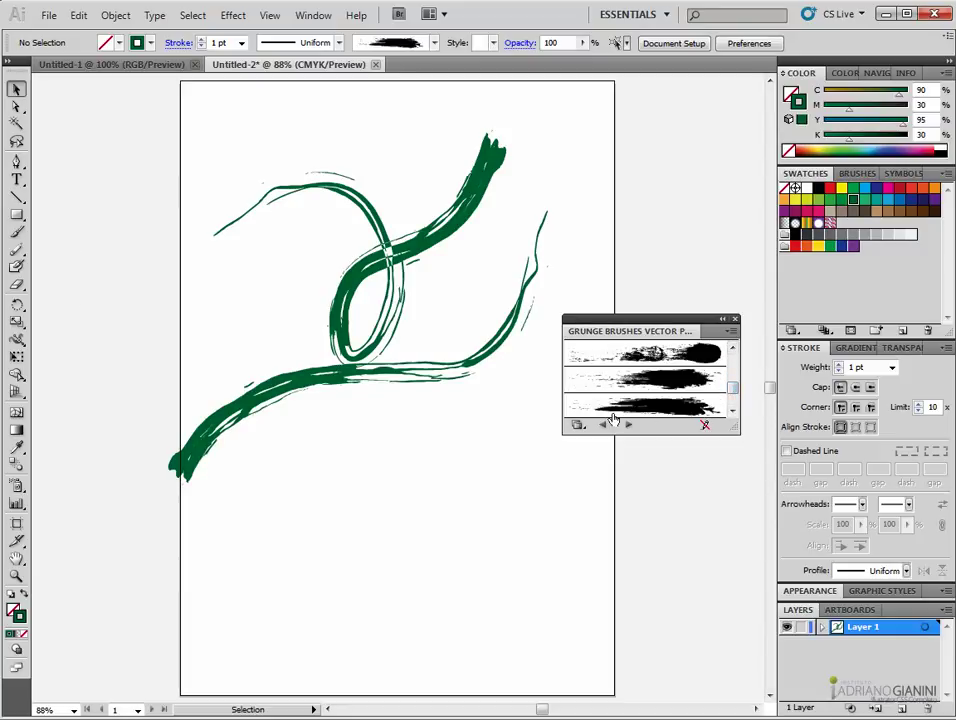
left_click(16, 249)
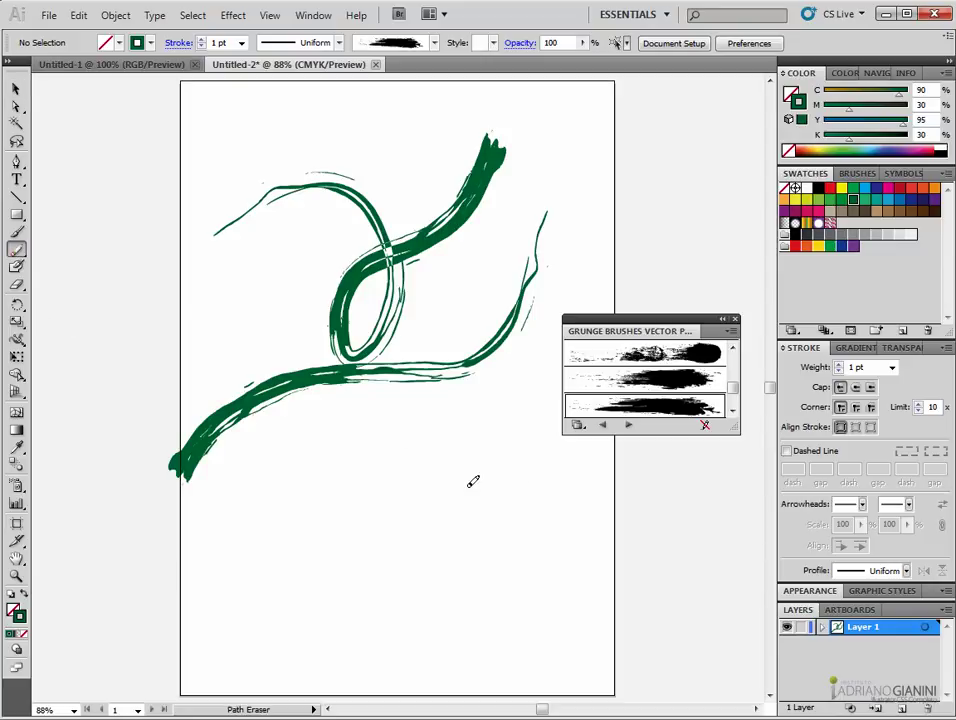
key("b")
left_click_drag(312, 387, 226, 434)
left_click_drag(291, 541, 735, 521)
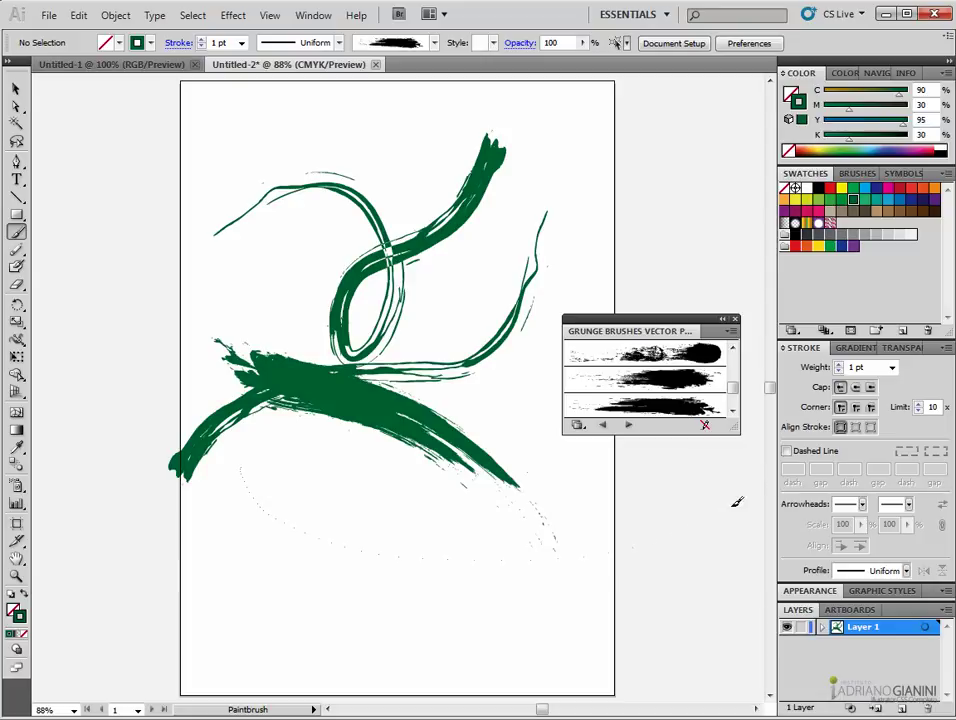
left_click(16, 89)
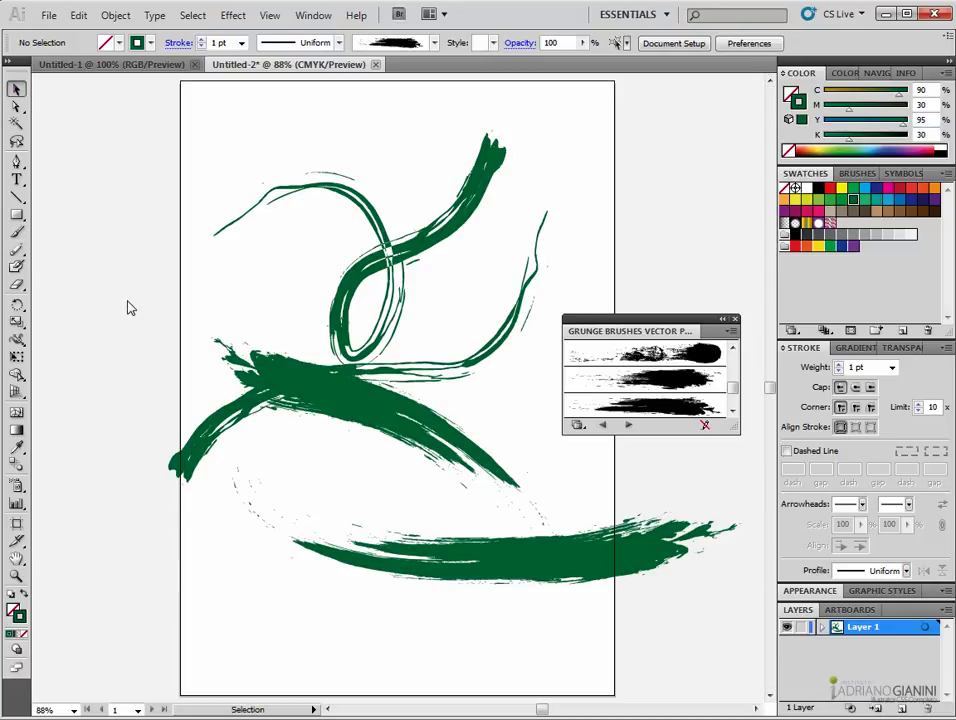